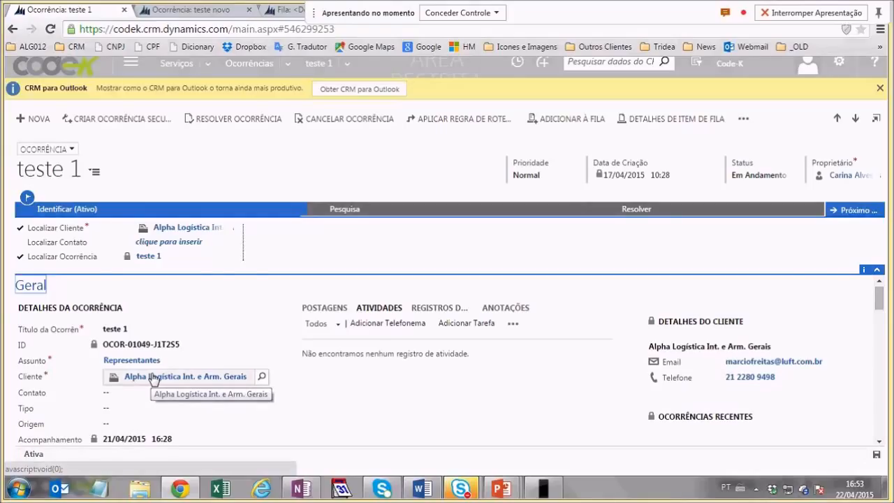
Step: Look through the teste 1 case form, from the case and customer details down to the Acompanhamento section
scroll(540, 372, "up", 1)
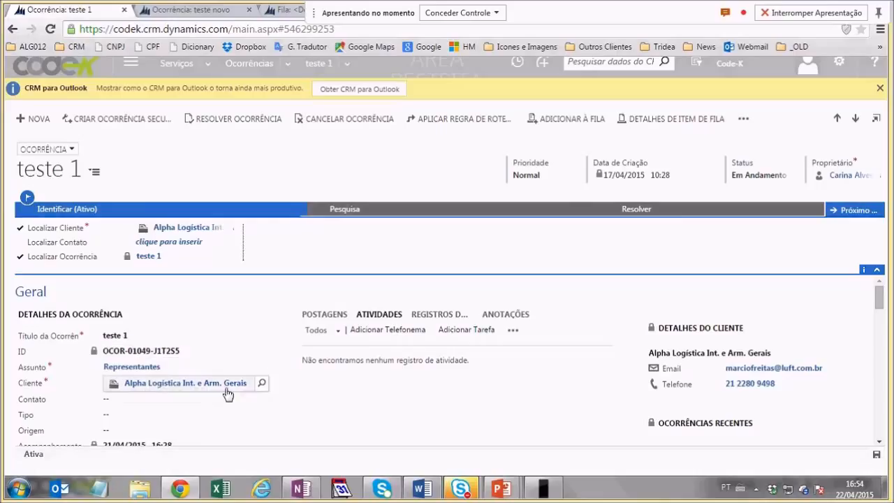
left_click(252, 389)
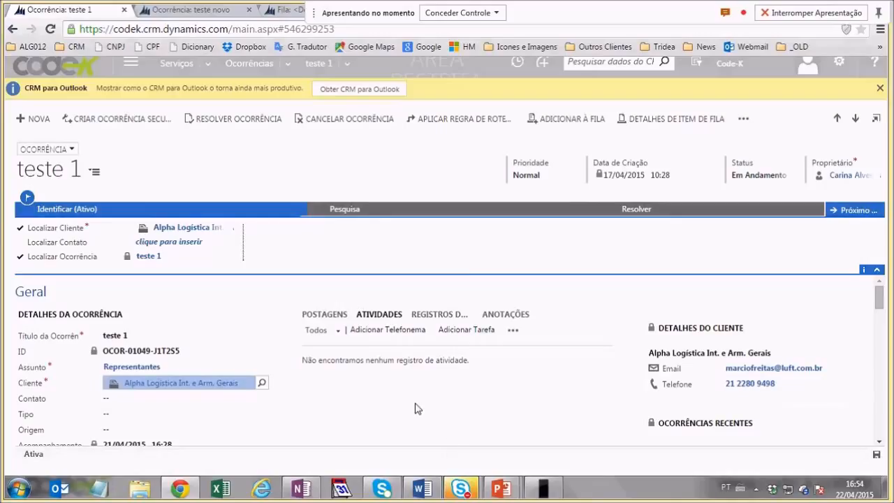
scroll(415, 410, "down", 3)
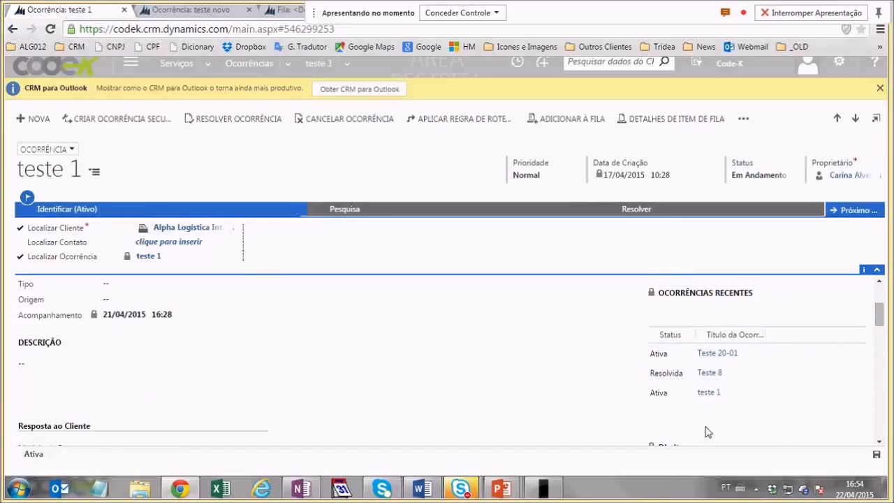
scroll(705, 431, "down", 3)
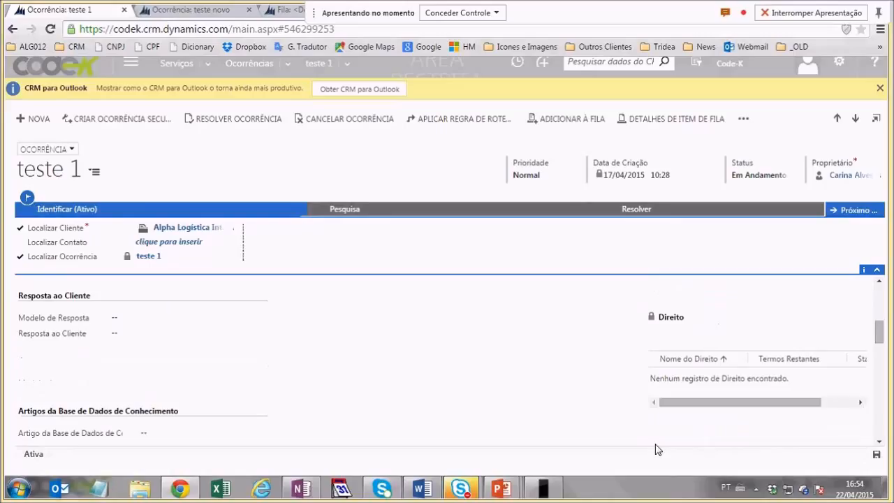
scroll(628, 395, "down", 6)
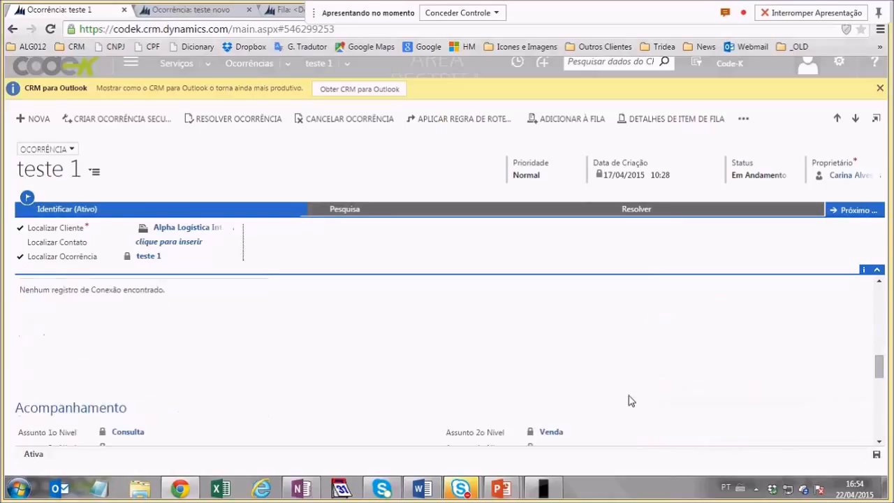
scroll(621, 403, "up", 5)
scroll(620, 402, "up", 5)
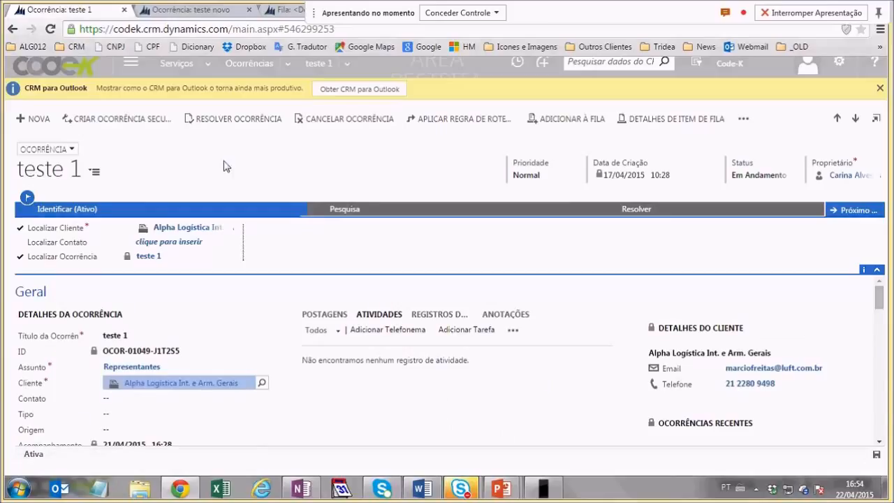
Step: Return to the home dashboard and search all CRM data for a person's first name
left_click(77, 69)
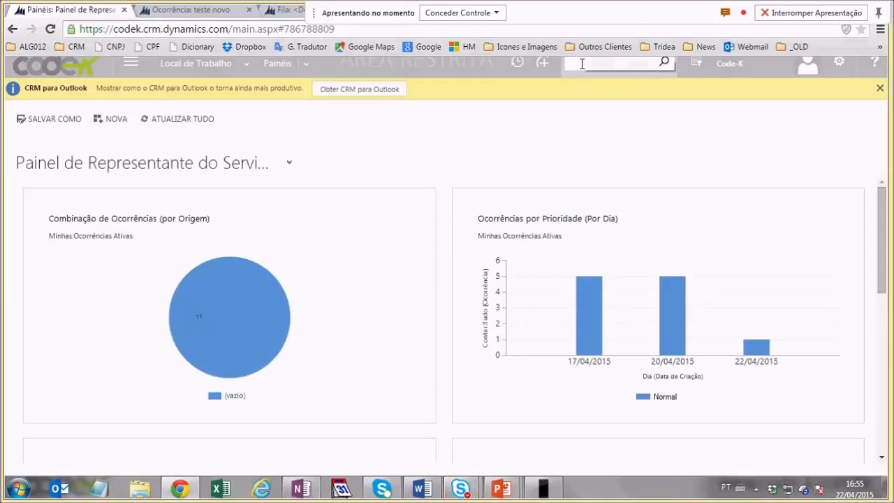
type("joã")
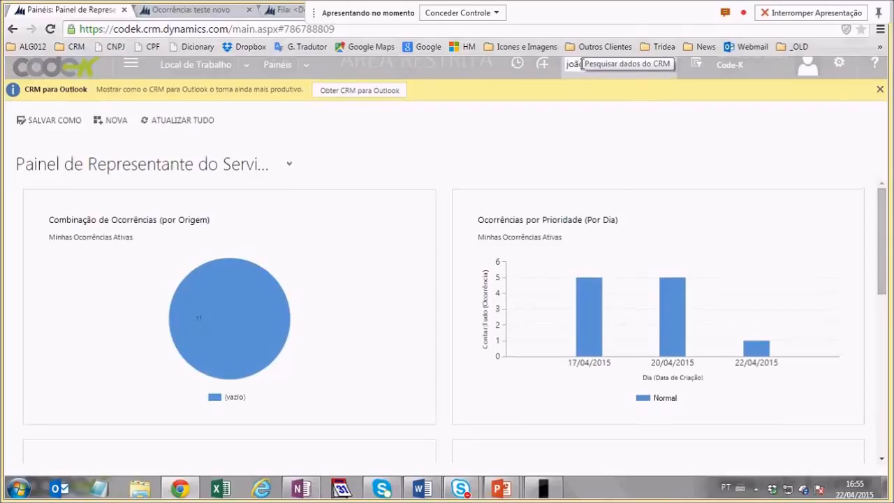
key("Return")
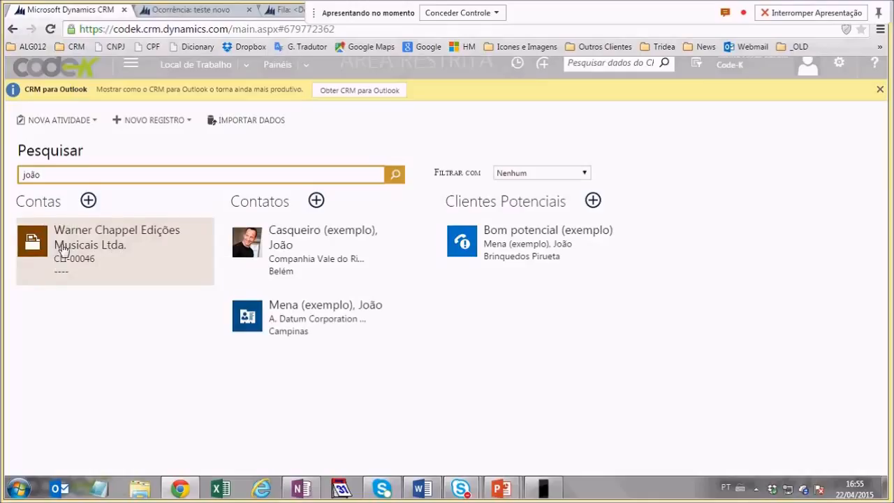
Step: Open the Warner Chappel Edições Musicais Ltda. account from the search results and look through its details
double_click(51, 172)
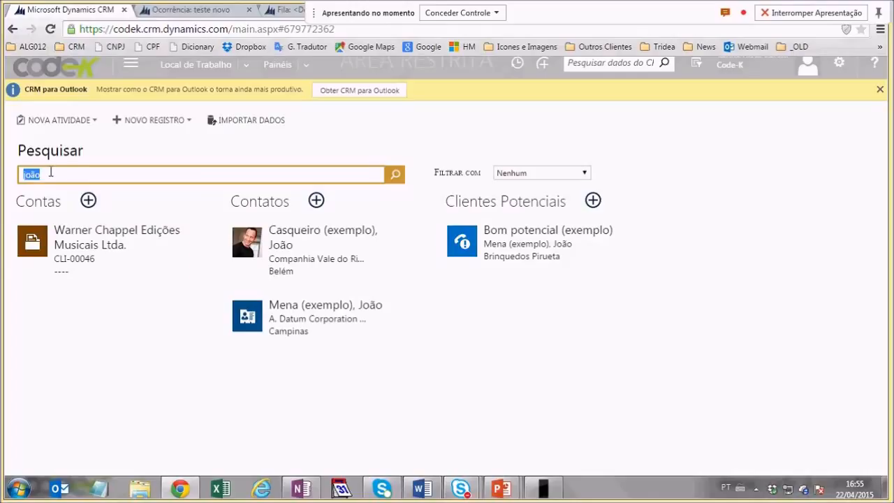
left_click(51, 173)
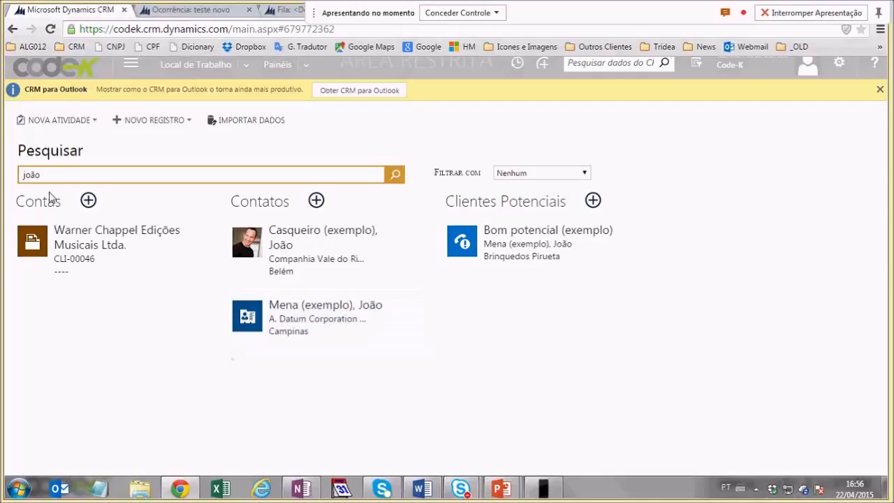
left_click_drag(62, 173, 7, 180)
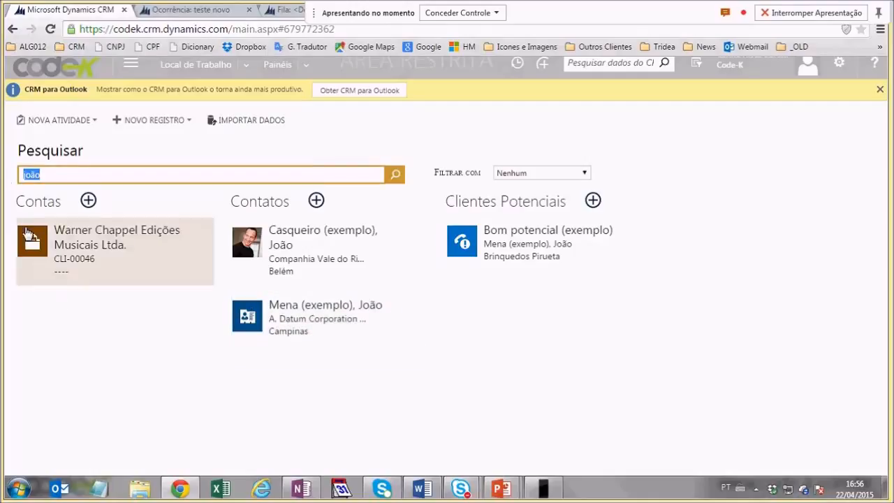
left_click(28, 235)
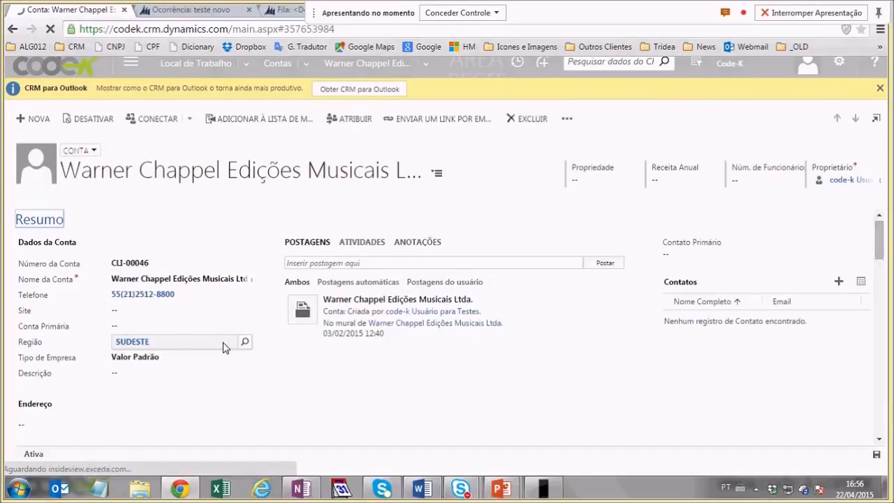
scroll(223, 346, "down", 3)
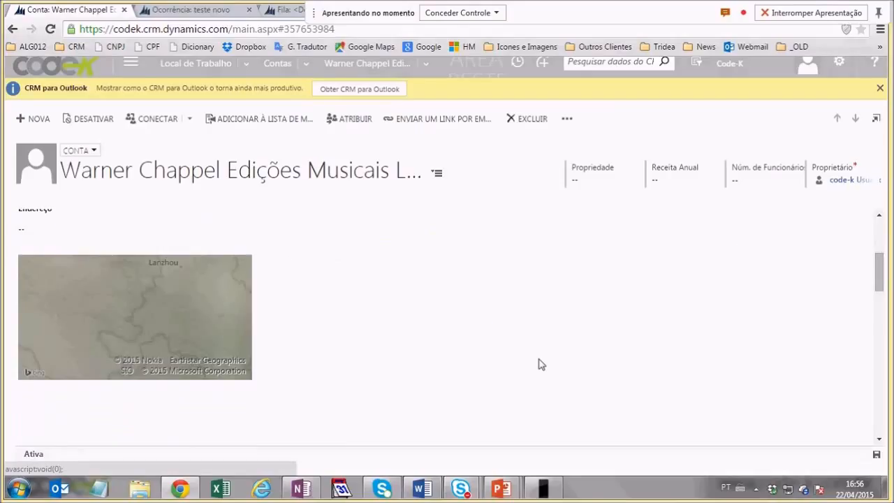
scroll(536, 367, "down", 10)
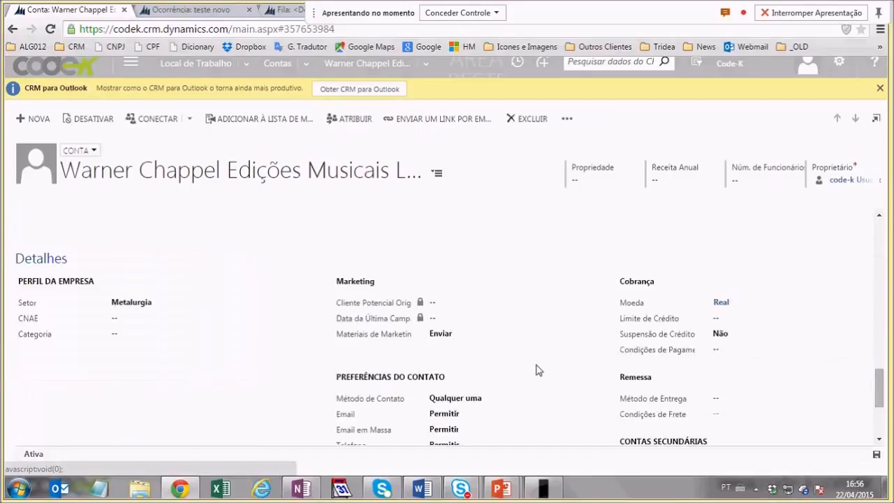
Step: Return to the home dashboard and open Advanced Find (Localização Avançada)
left_click(56, 72)
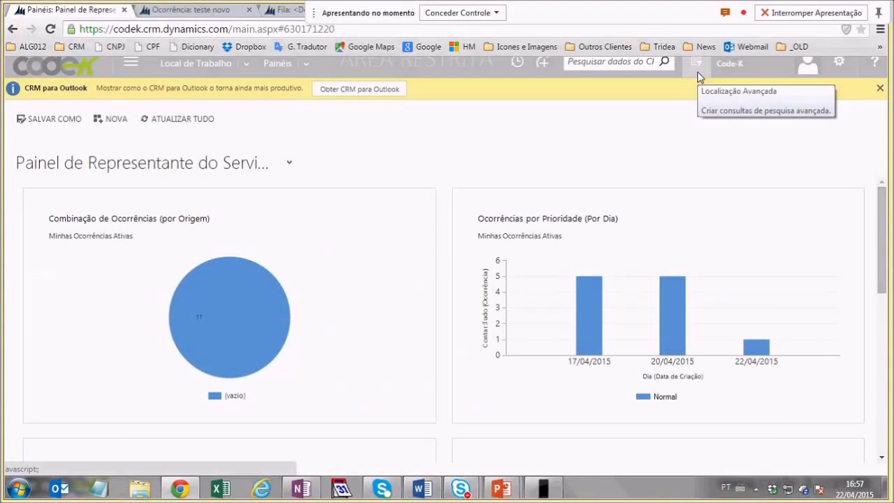
left_click(699, 77)
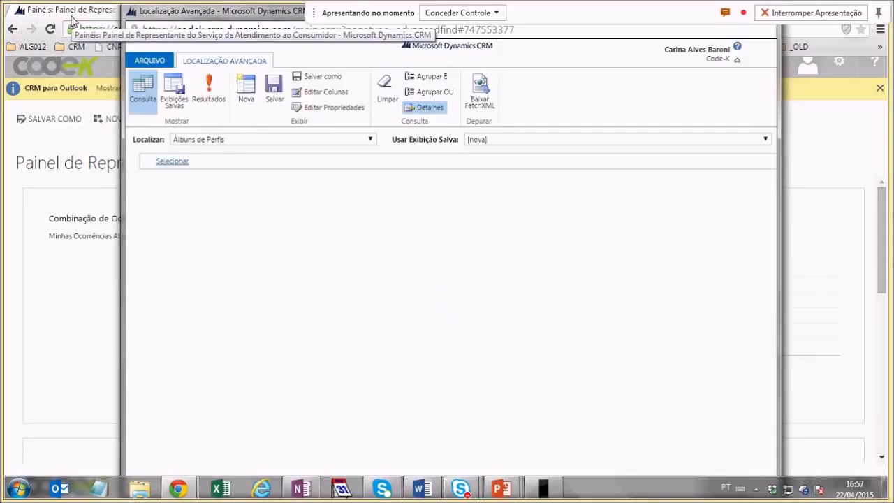
Step: In the main CRM window, open the Contas list under Serviços and show its available system and personal views
left_click(71, 17)
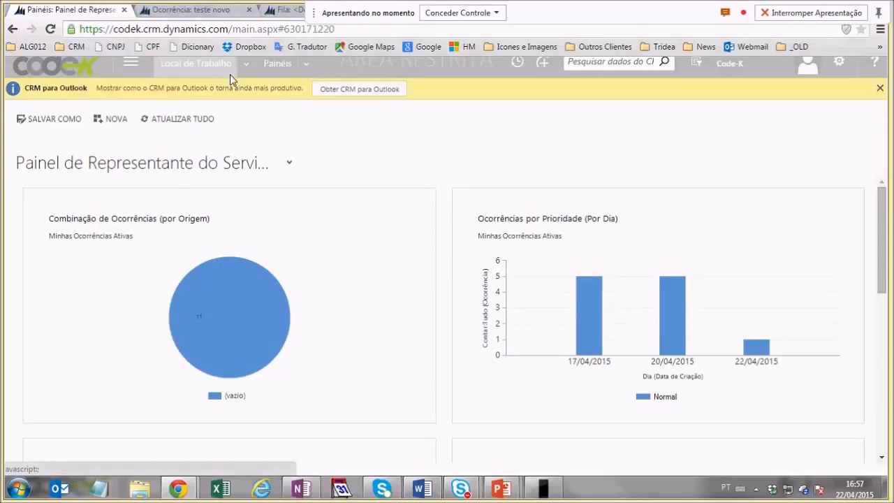
left_click(130, 68)
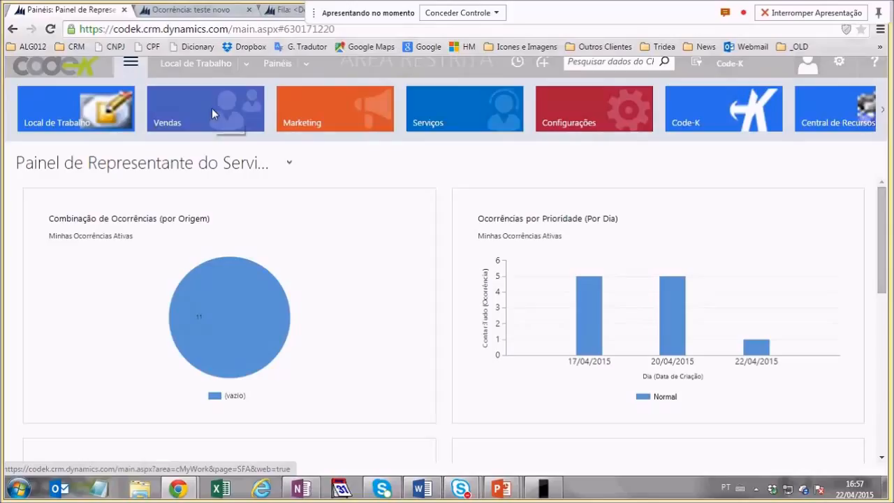
left_click(429, 109)
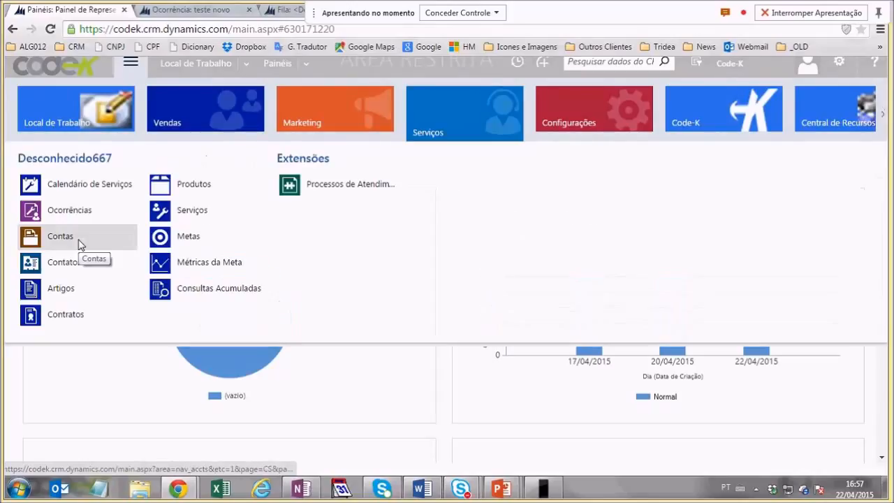
left_click(60, 236)
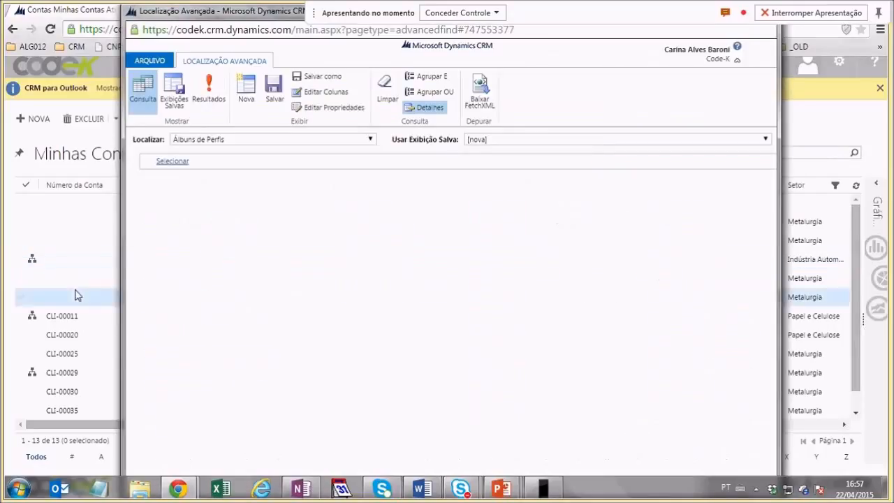
left_click(75, 285)
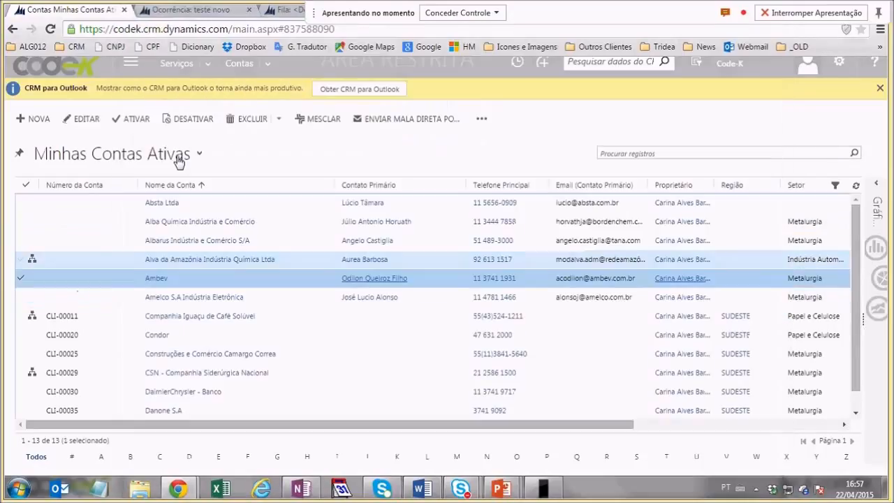
left_click(179, 159)
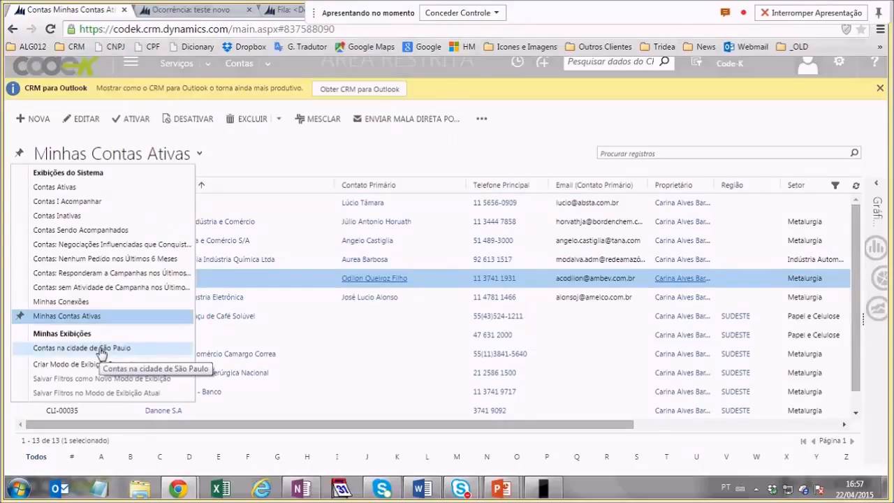
Step: Switch to the Advanced Find window, maximize it, and check the saved views for Álbuns de Perfis before returning to the query
key("alt+Tab")
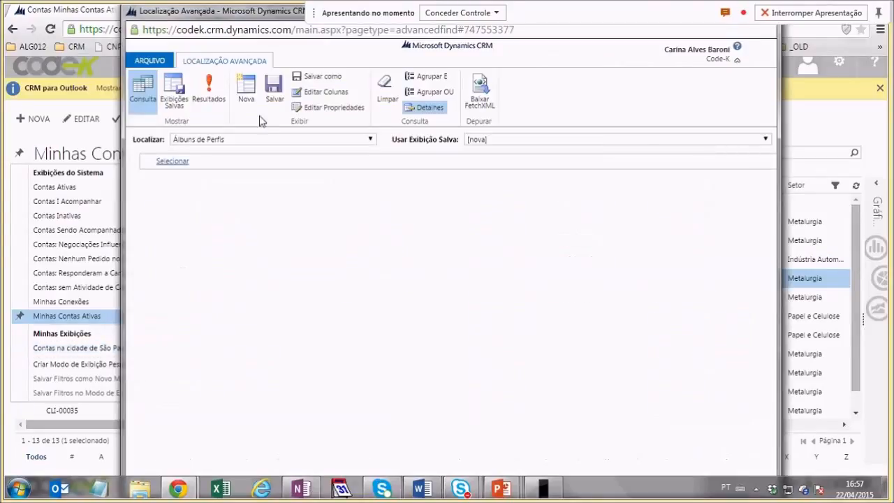
double_click(183, 11)
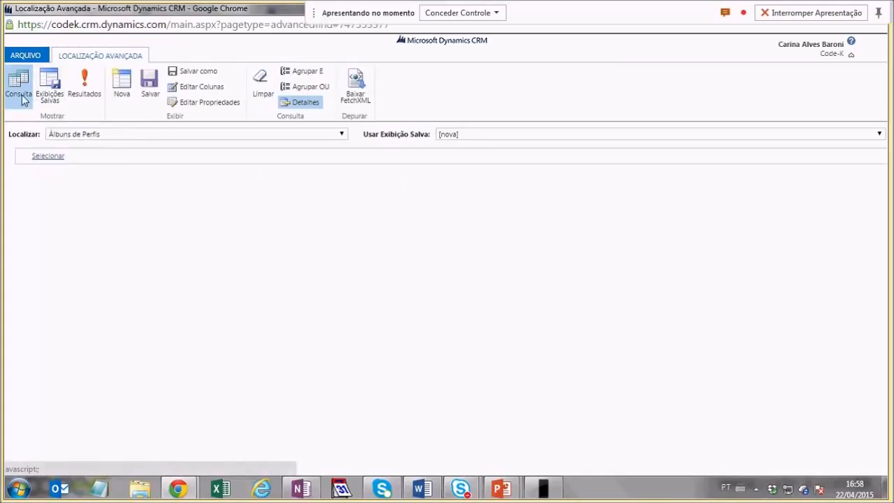
left_click(49, 101)
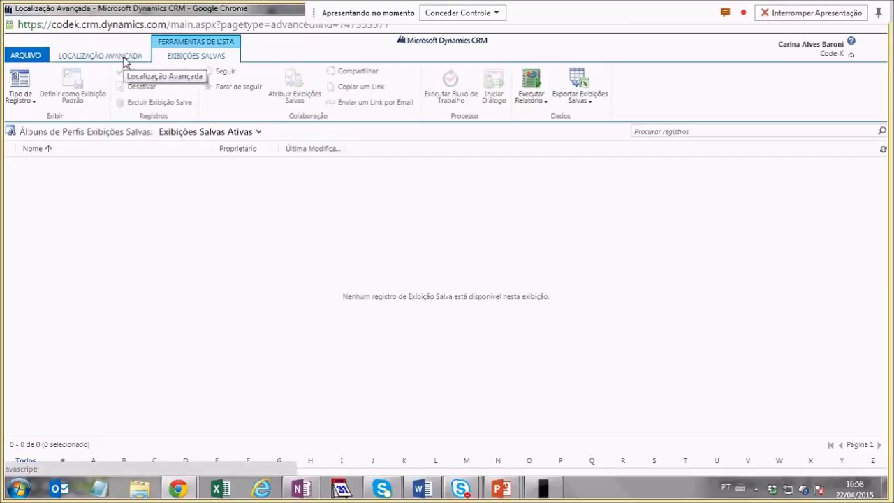
left_click(124, 60)
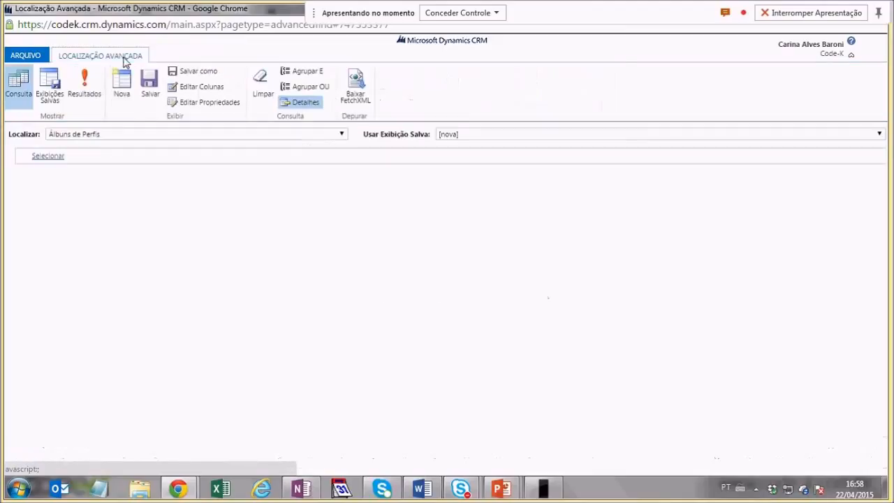
Step: Set the record type to find in the query to Contas
left_click(106, 136)
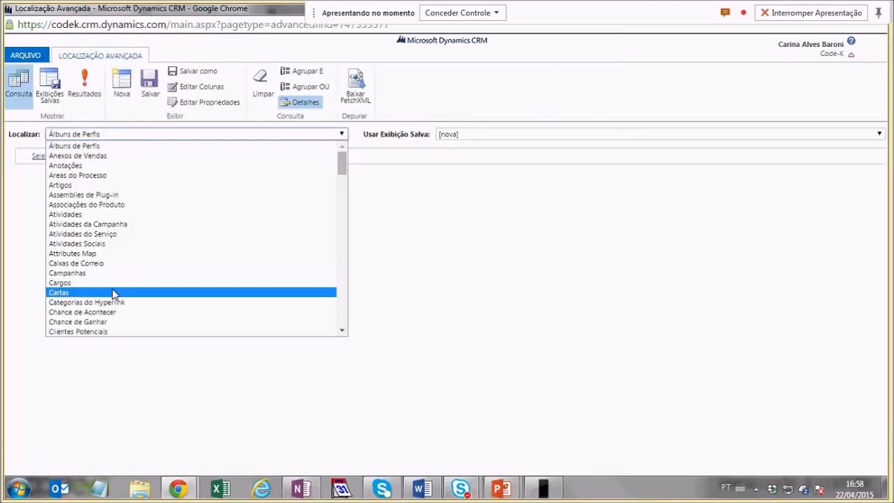
type("cont")
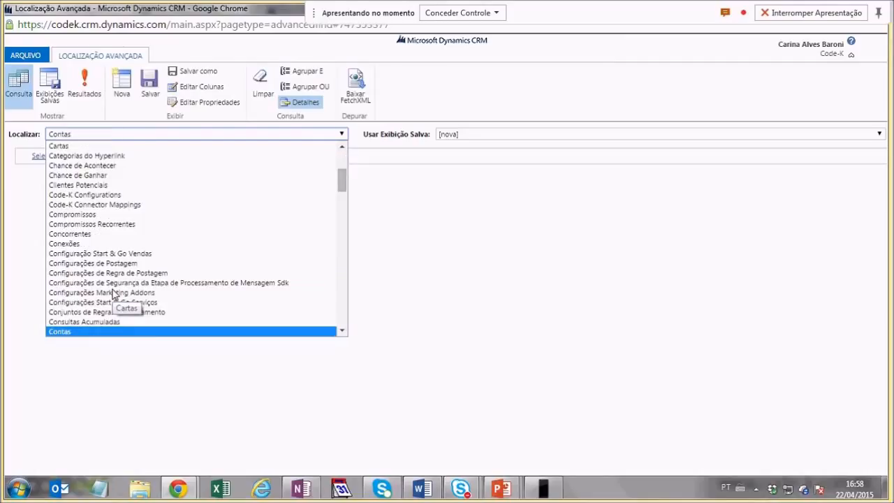
left_click(100, 331)
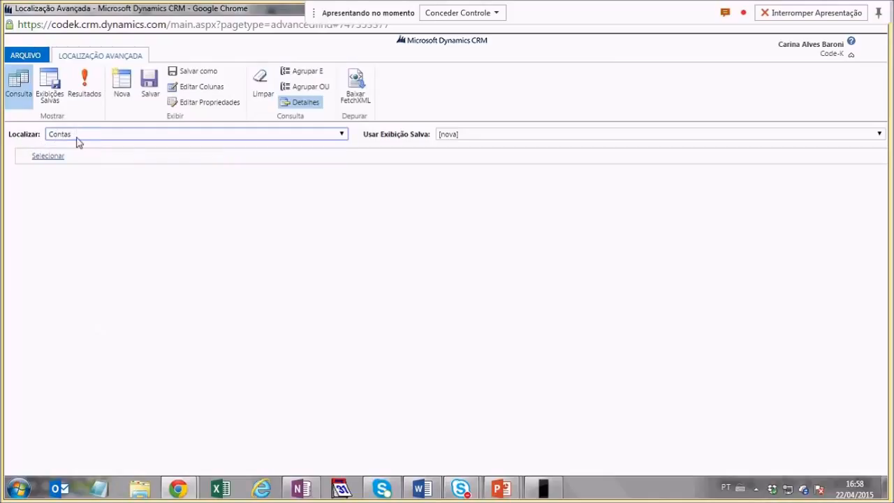
Step: Check the saved views for Contas, select Contas na cidade de São Paulo, and return to the query
left_click(50, 96)
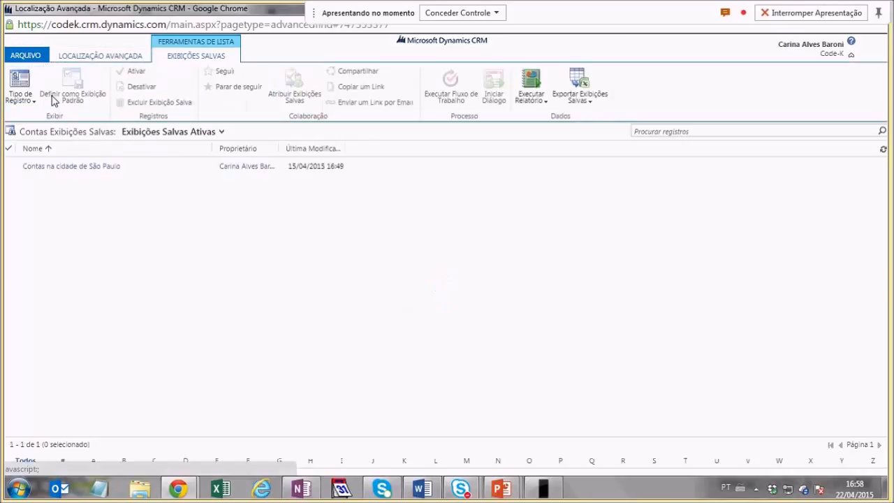
left_click(138, 170)
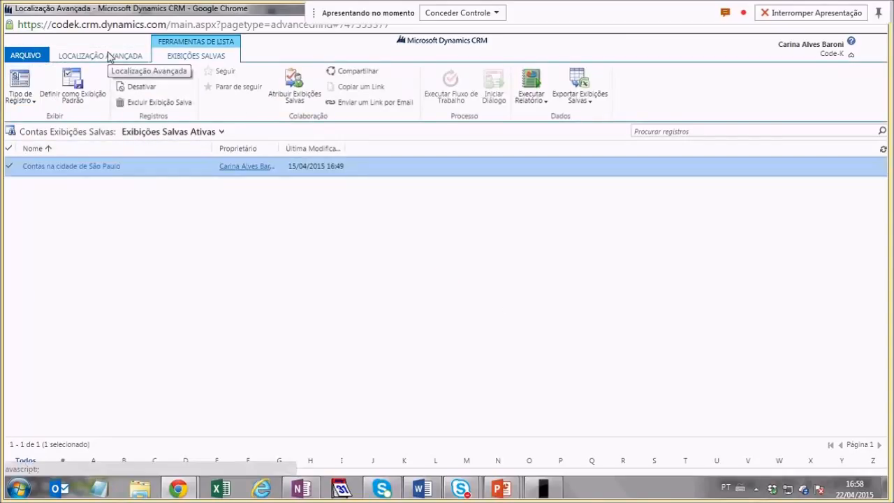
left_click(70, 171)
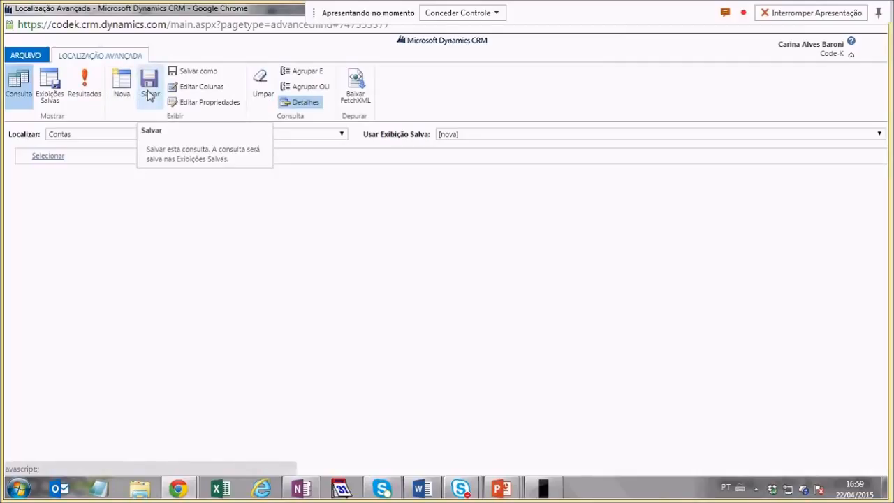
Step: Base the Contas query on the saved view "Contas: sem Atividade de Campanha nos Últimos 3 Meses"
left_click(620, 137)
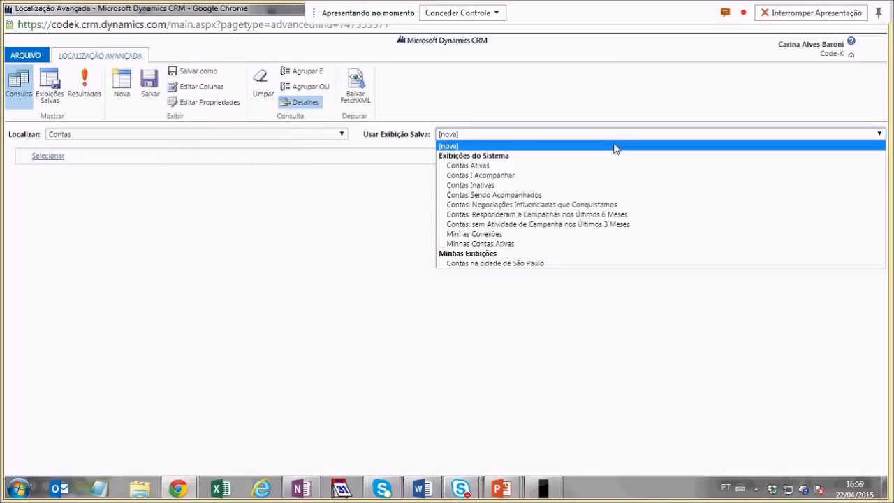
left_click(608, 225)
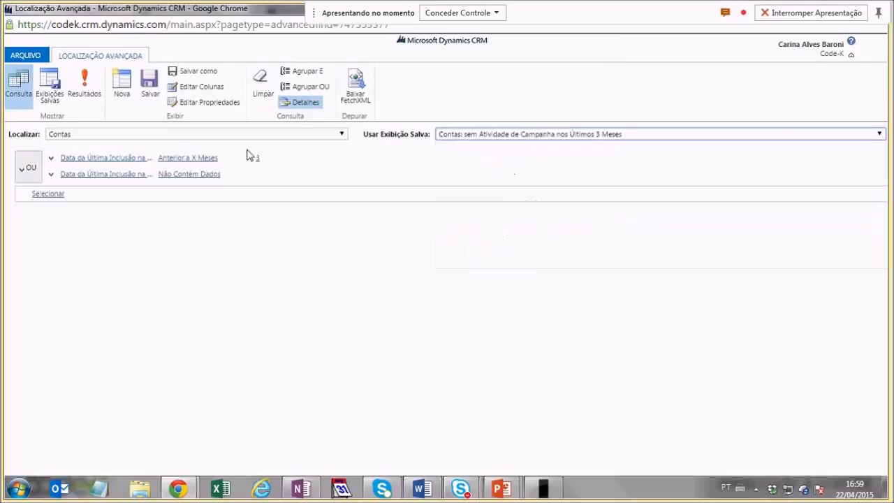
Step: Review the view's column layout and the dialog for saving it as a new view, cancelling both
left_click(202, 75)
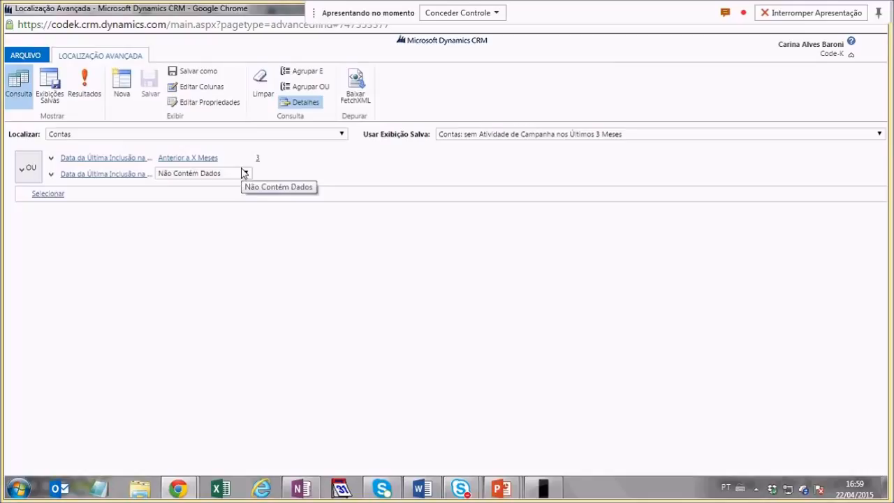
left_click(207, 88)
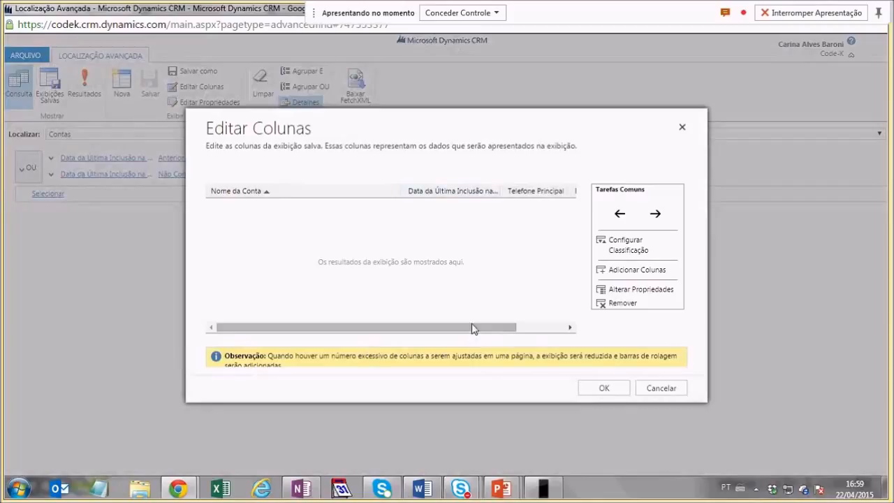
left_click(559, 328)
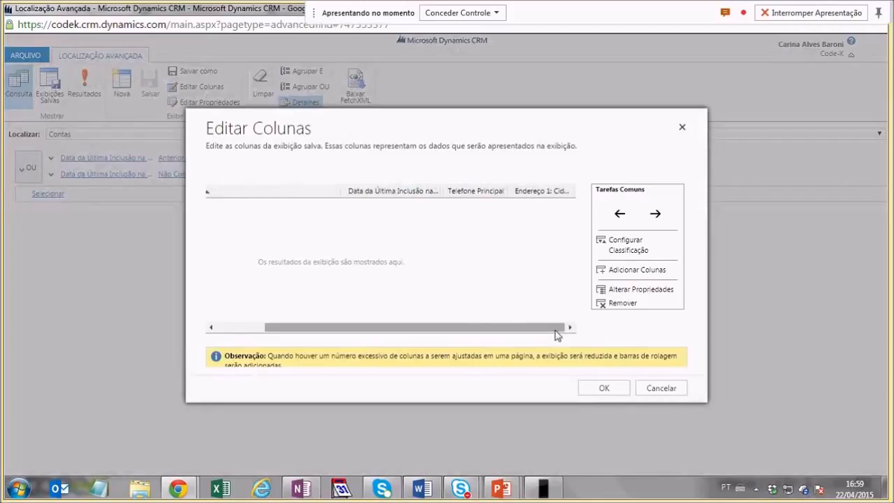
left_click(661, 390)
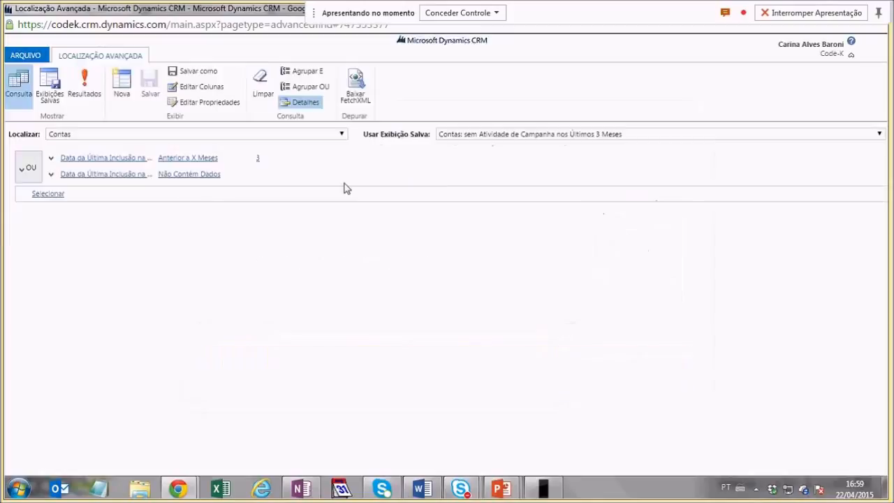
left_click(236, 105)
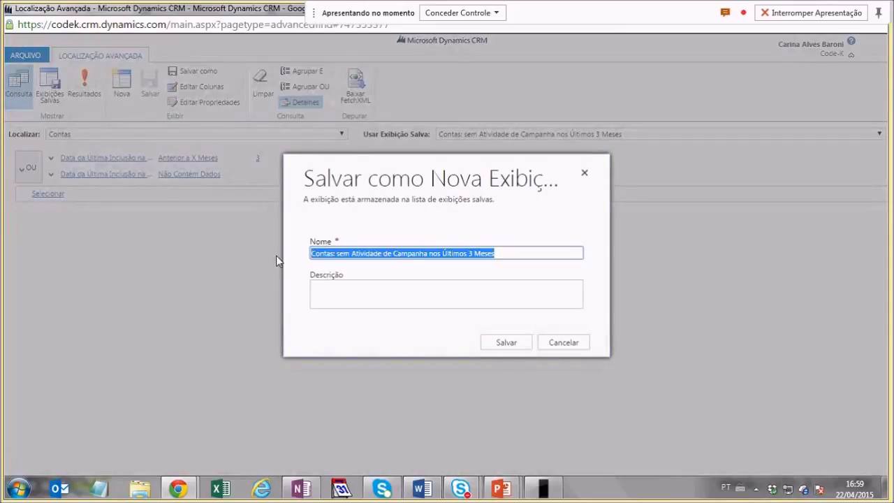
left_click(552, 344)
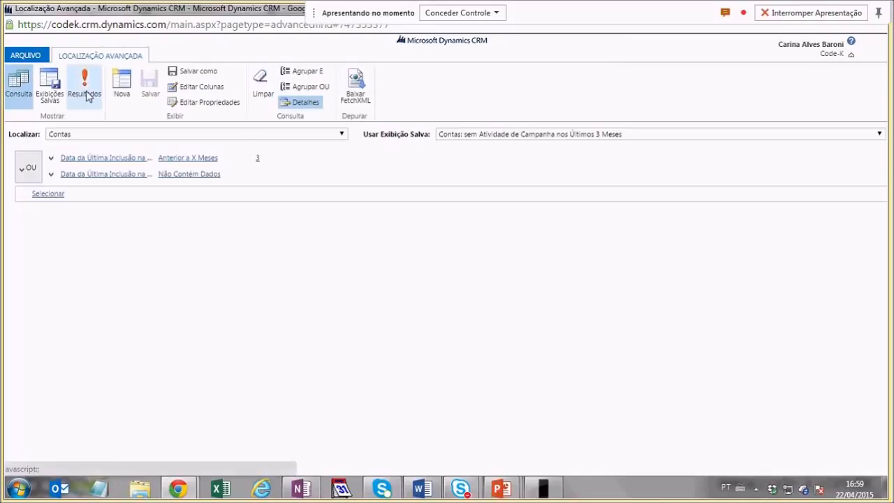
Step: Start a new Contas query and add a condition on the field Endereço 1: Cidade
left_click(121, 92)
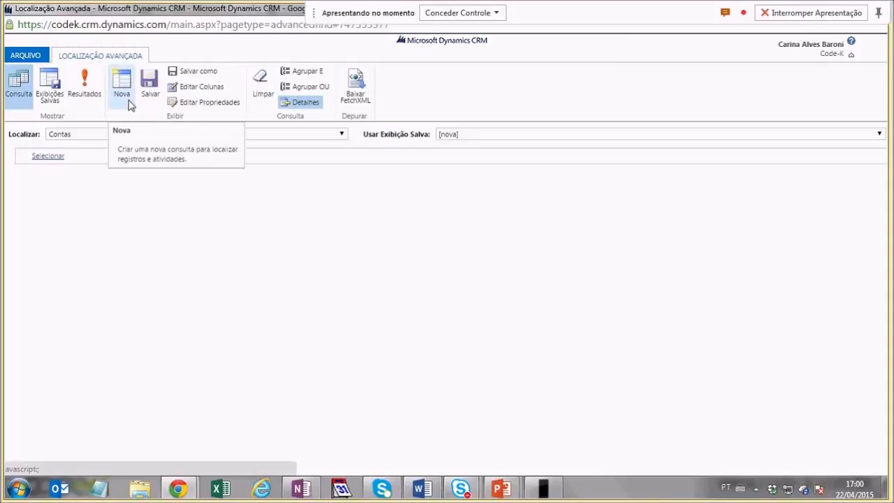
left_click(88, 157)
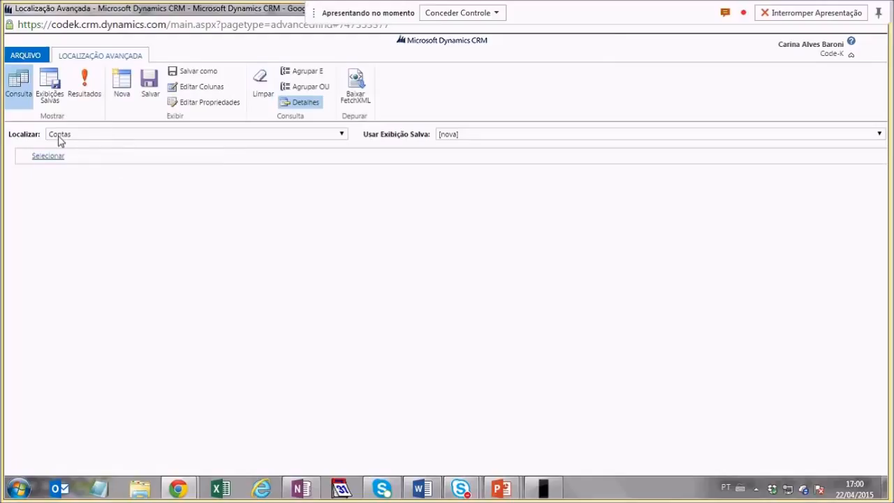
mouse_move(65, 163)
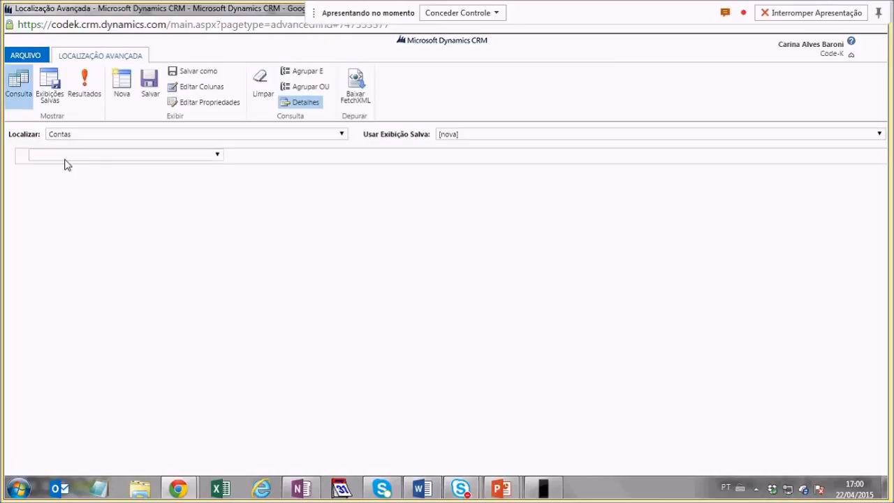
left_click(65, 159)
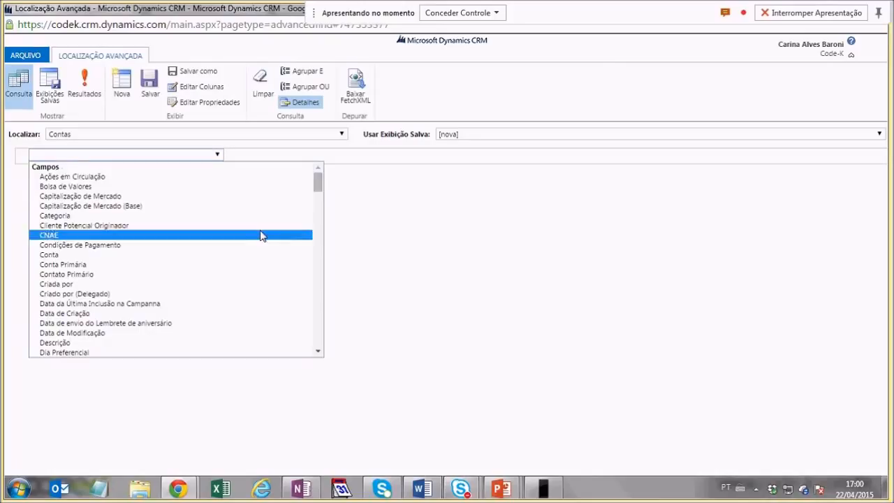
mouse_move(318, 188)
left_mouse_down()
mouse_move(319, 328)
mouse_move(319, 181)
left_mouse_up()
mouse_move(318, 185)
left_mouse_down()
mouse_move(318, 207)
mouse_move(318, 199)
left_mouse_up()
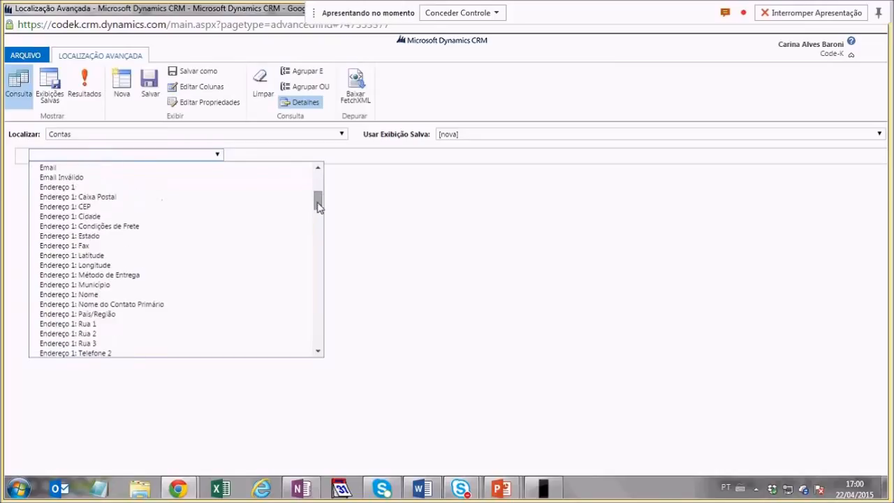
left_click(241, 218)
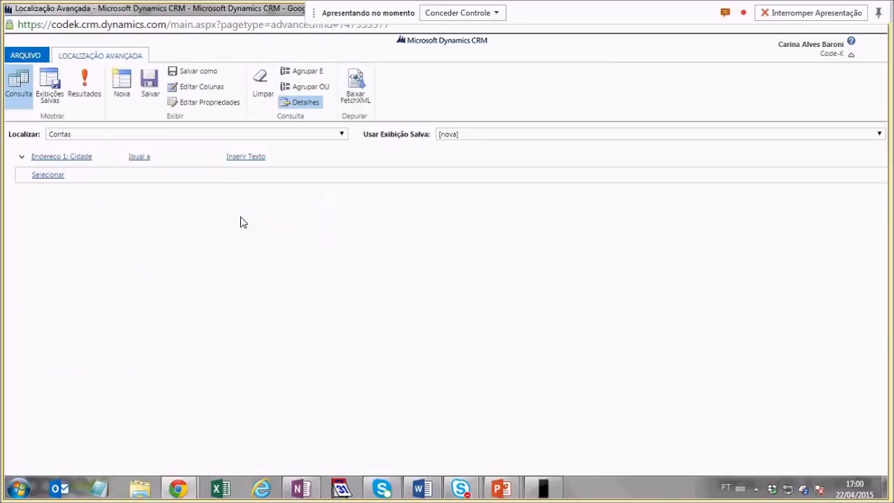
Step: Set the city condition's operator to Diferente de and its value to São Paulo
left_click(190, 158)
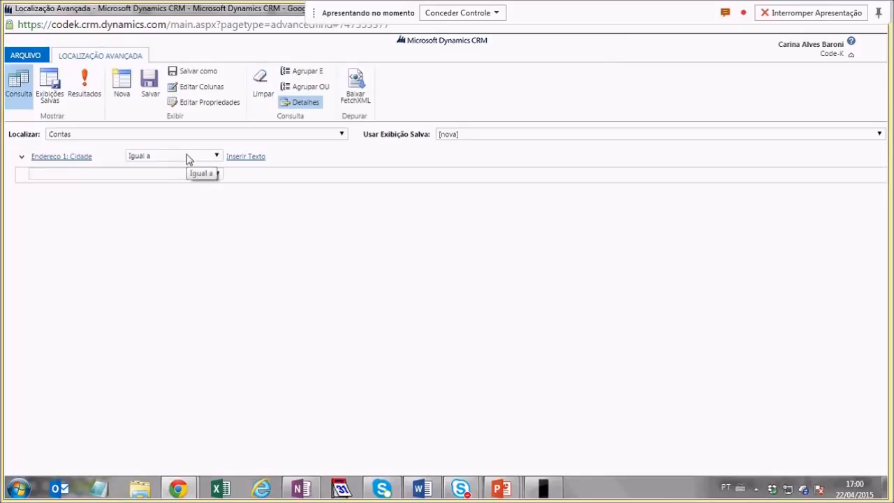
left_click(189, 158)
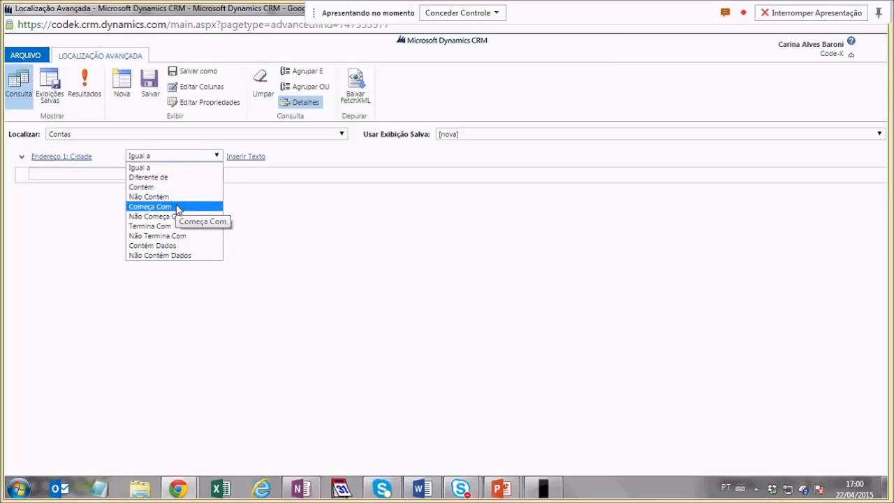
left_click(296, 228)
left_click(191, 160)
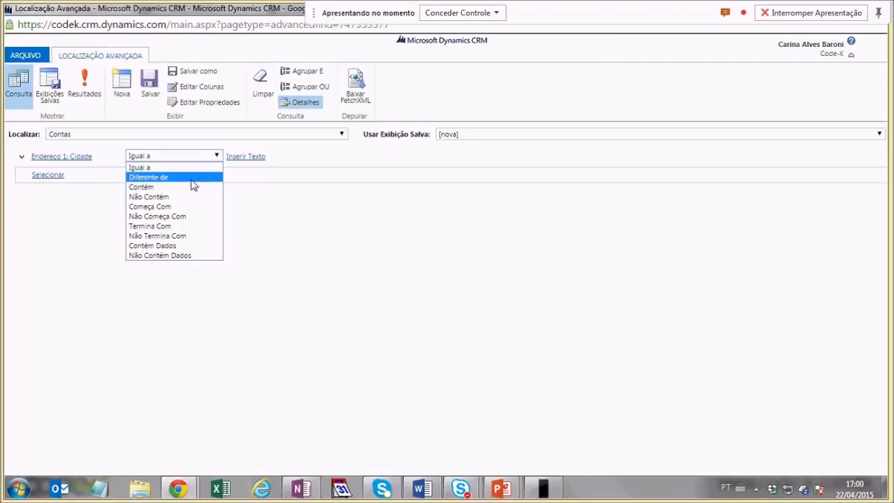
left_click(193, 180)
left_click(259, 155)
type("S")
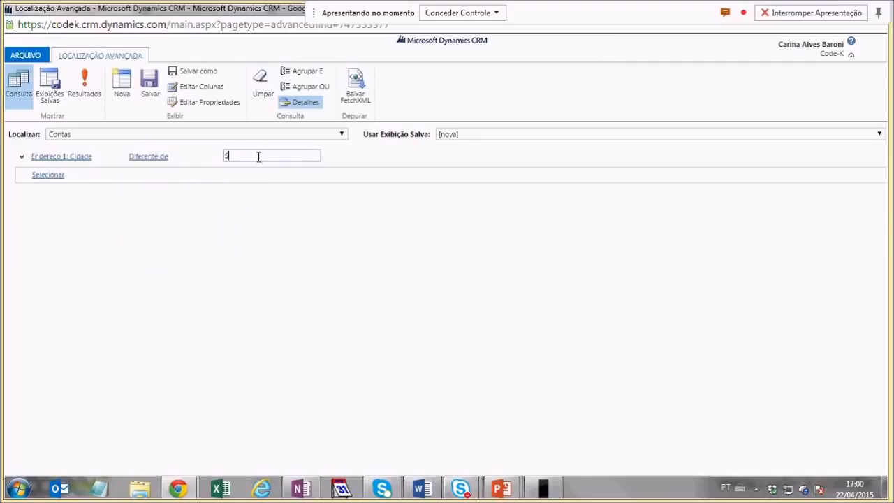
type("ão Paulo")
Step: Look through the comparison operators available for the Endereço 1: Cidade condition
left_click(159, 157)
left_click(173, 158)
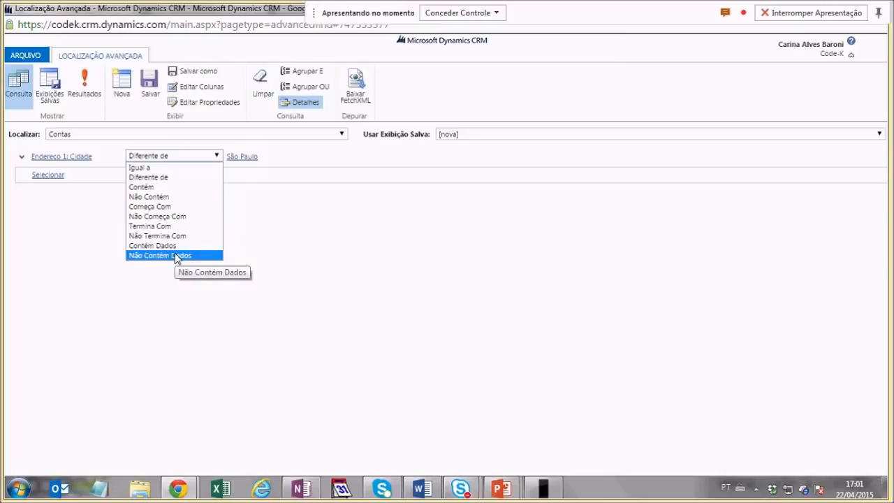
left_click(334, 235)
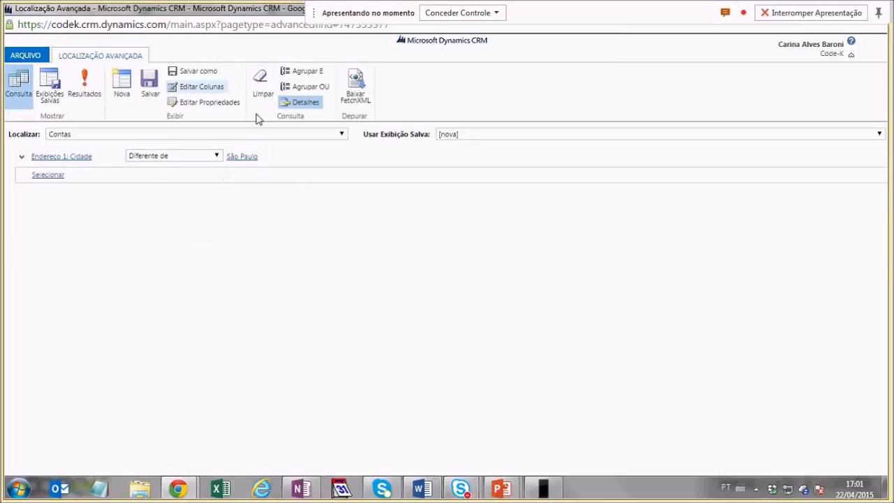
Step: Run the city query, browse the list of matching accounts, and return to the query conditions
left_click(85, 99)
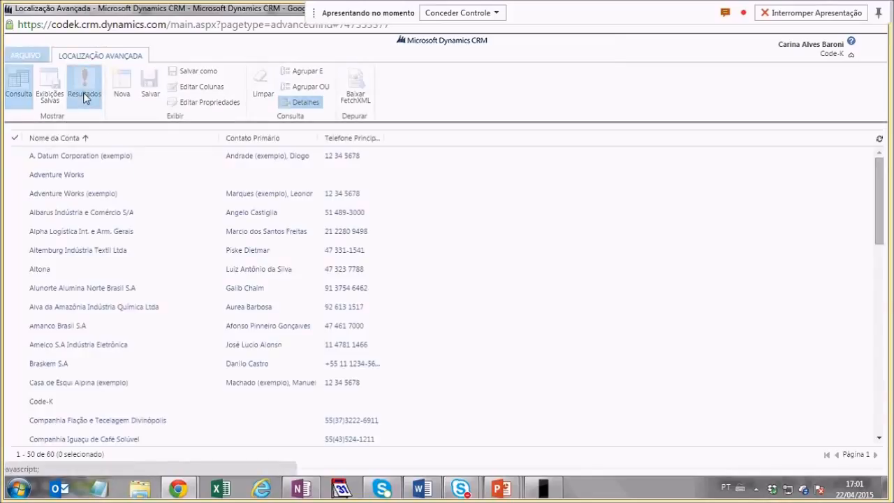
scroll(450, 262, "down", 8)
left_click(450, 262)
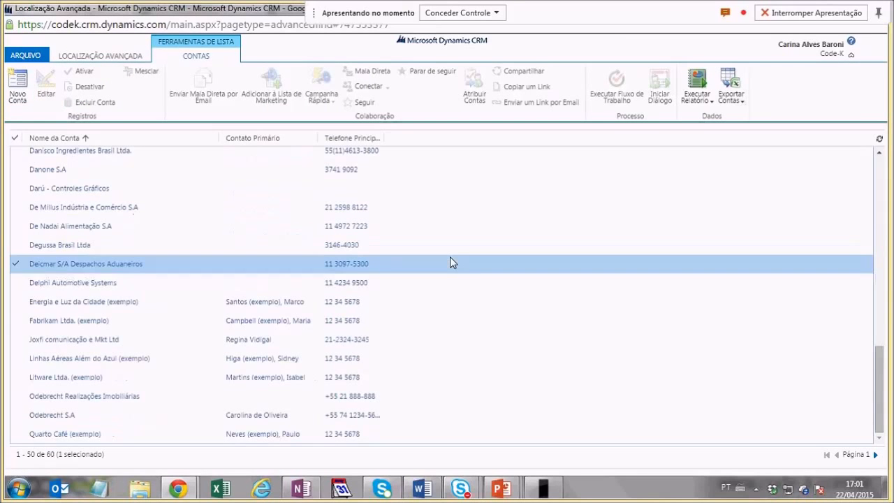
scroll(450, 262, "up", 8)
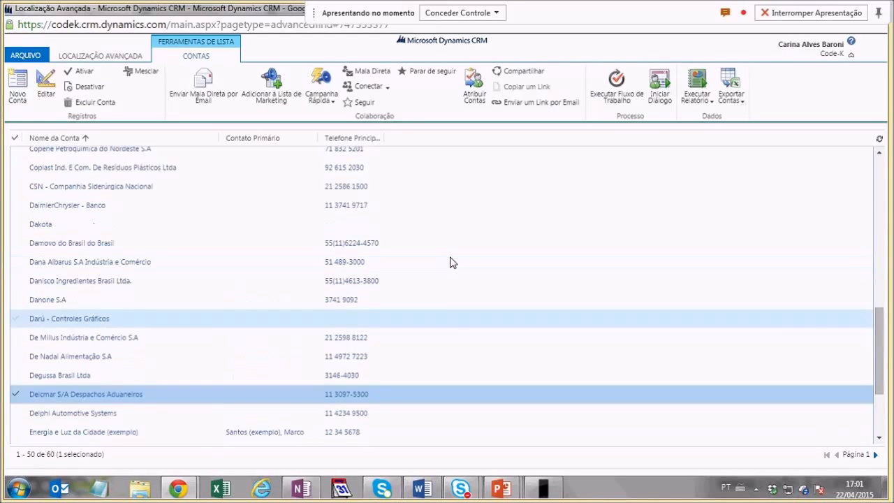
left_click(388, 173)
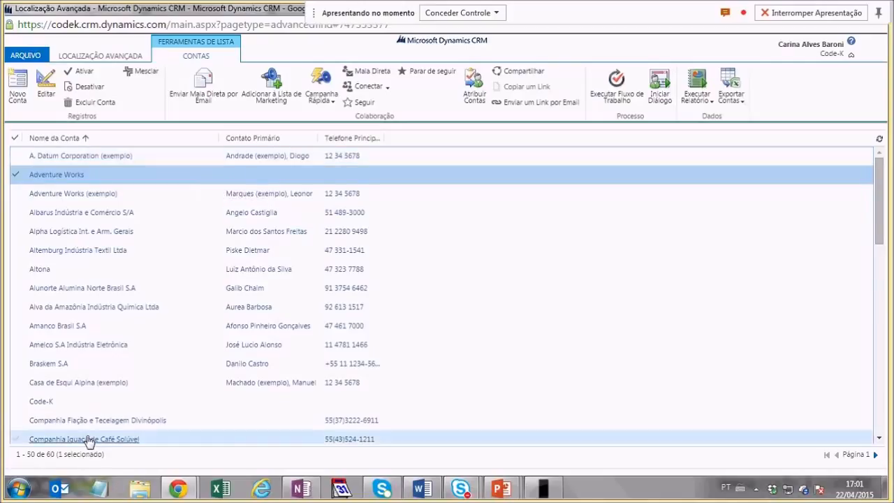
left_click(190, 270)
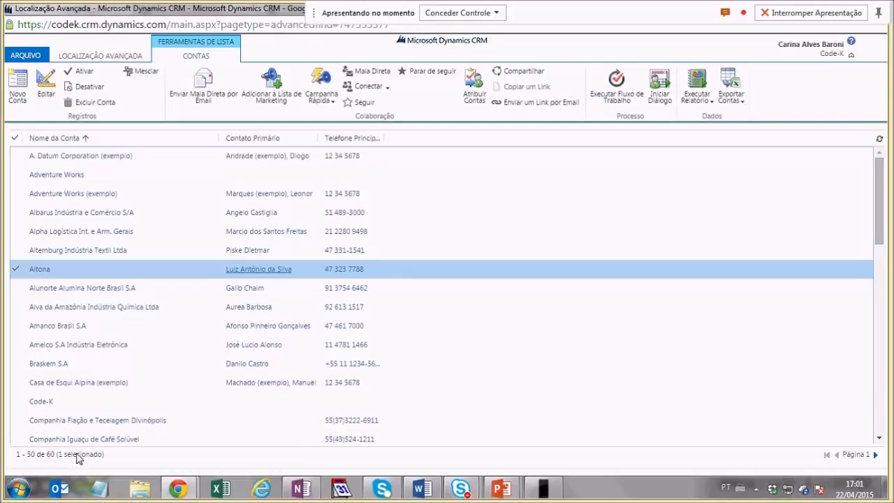
left_click(126, 57)
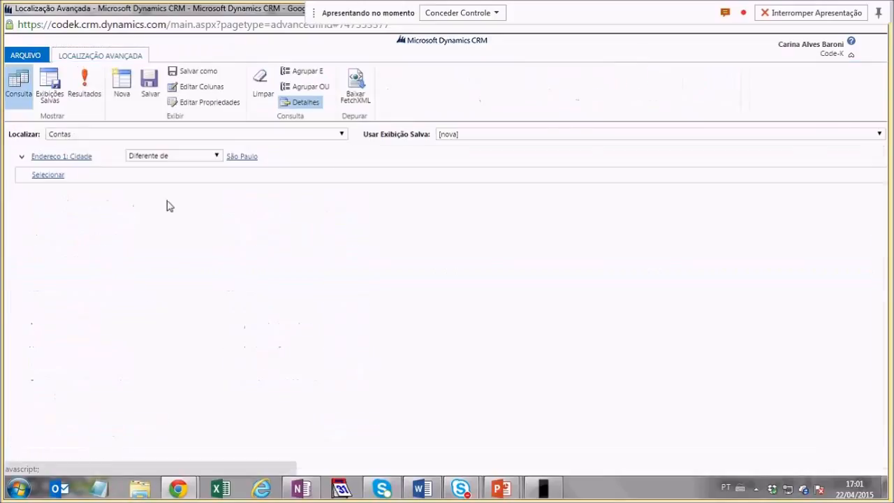
Step: Add a second condition on the field Proprietário with the operator Diferente do Usuário Atual
left_click(48, 175)
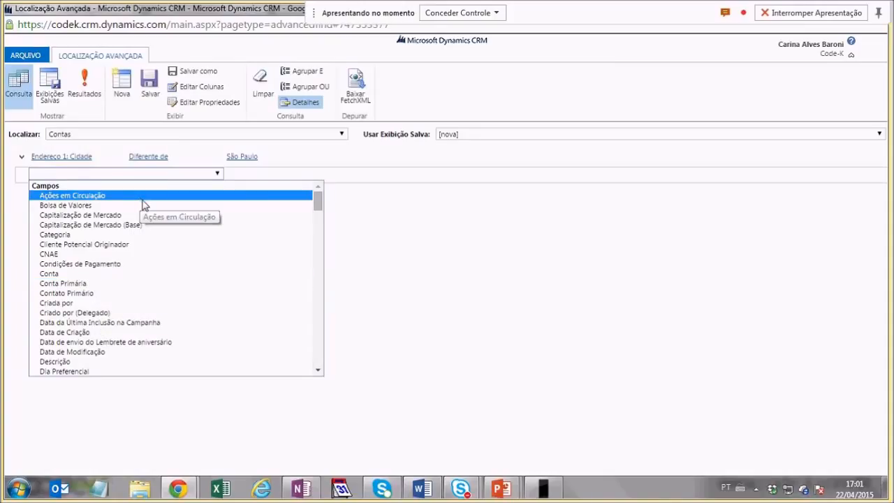
left_click_drag(318, 201, 323, 288)
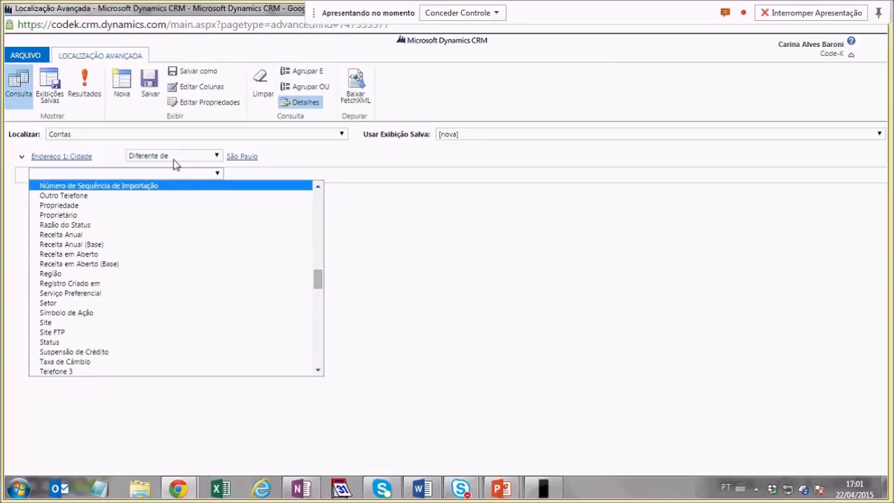
scroll(176, 258, "up", 3)
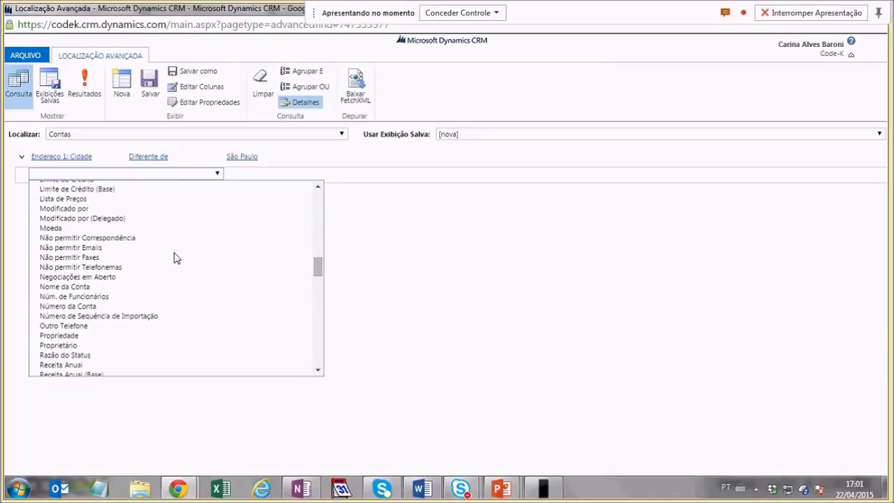
scroll(177, 259, "up", 3)
scroll(176, 259, "down", 3)
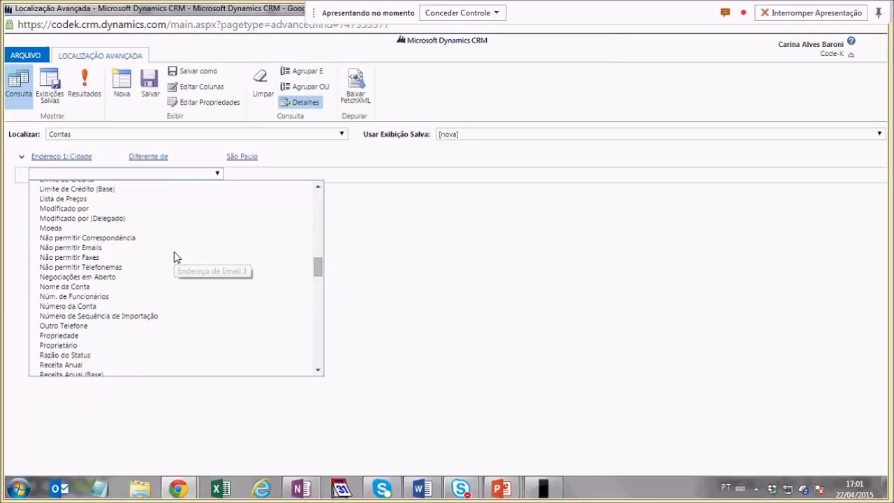
key("p")
key("Down")
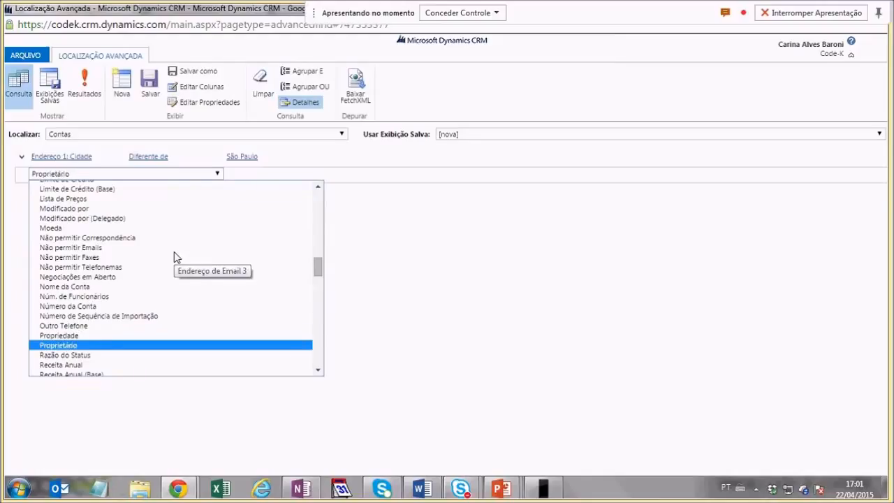
key("Return")
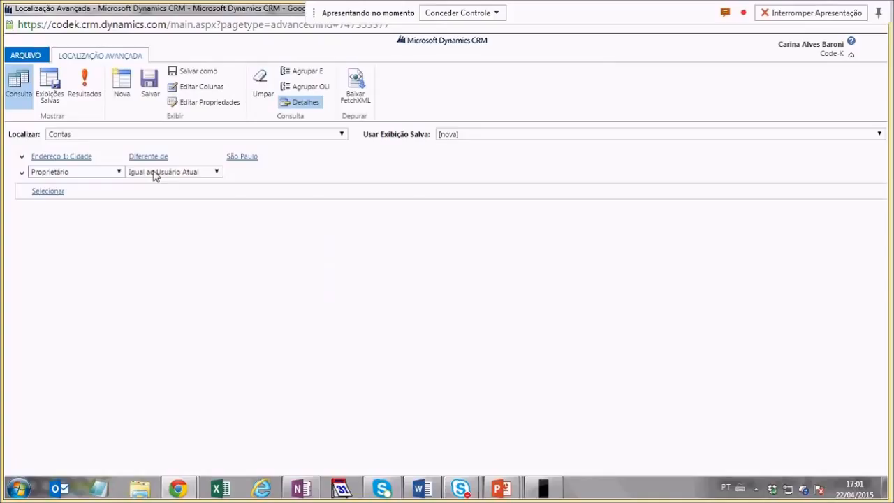
left_click(155, 175)
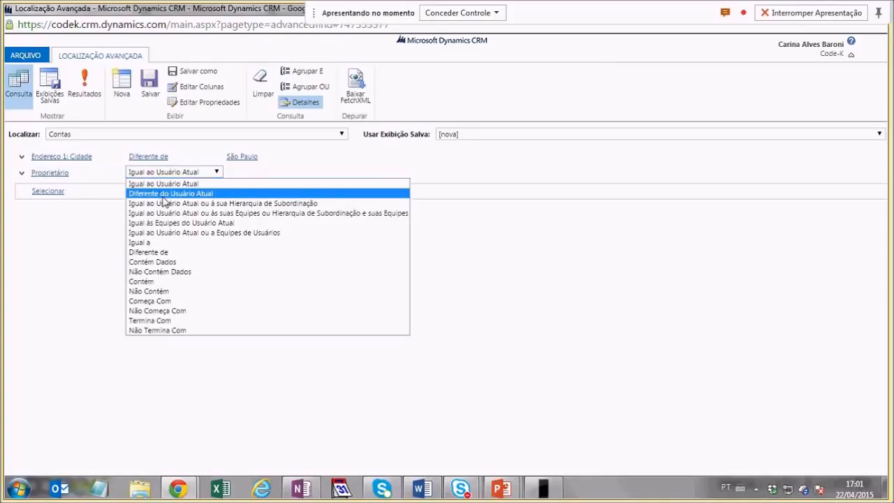
left_click(163, 196)
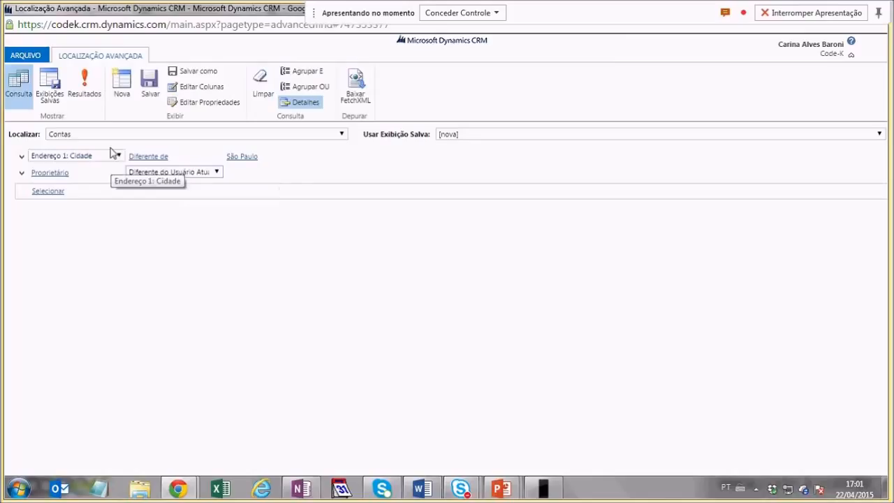
Step: Run the query with both conditions, check the resulting accounts, and return to the query conditions
left_click(83, 97)
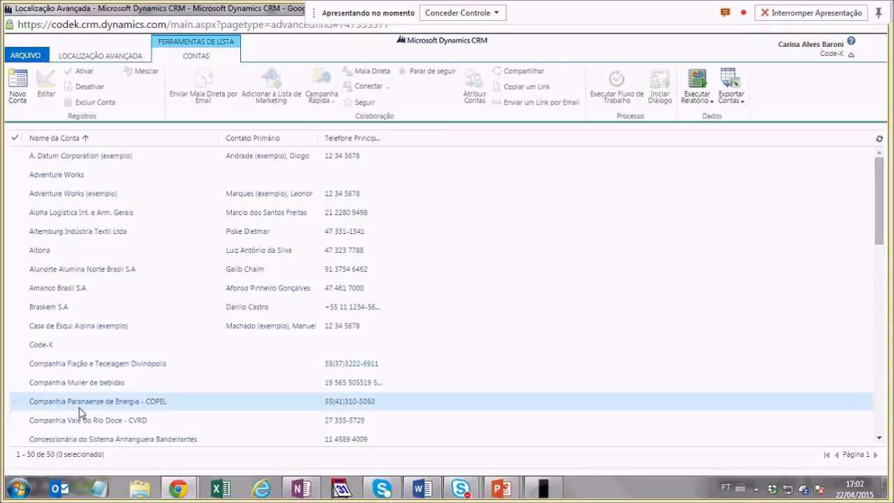
left_click(113, 56)
Step: Look through the account fields available for a third query condition, leaving the condition empty
left_click(48, 192)
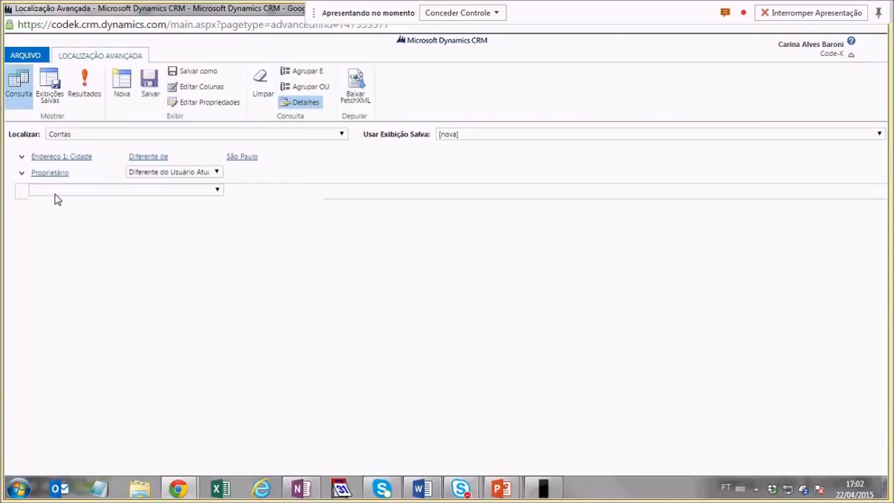
left_click(56, 194)
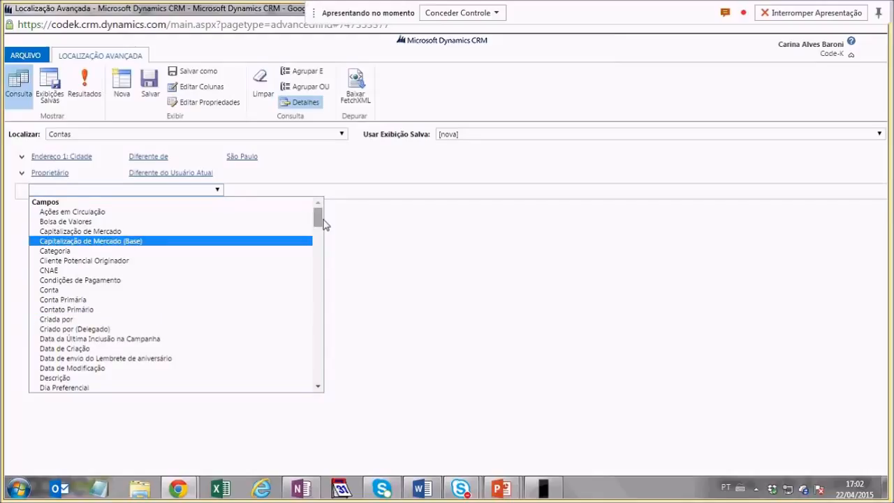
scroll(322, 235, "down", 10)
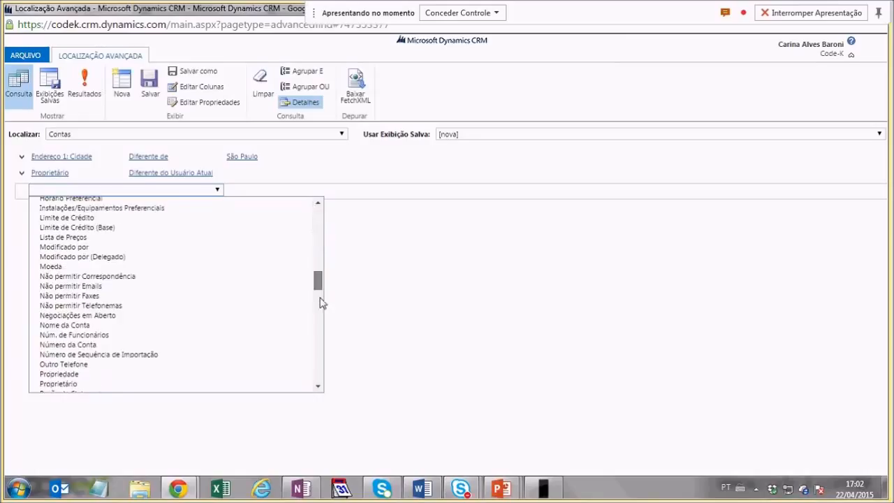
scroll(318, 342, "down", 10)
left_click(337, 328)
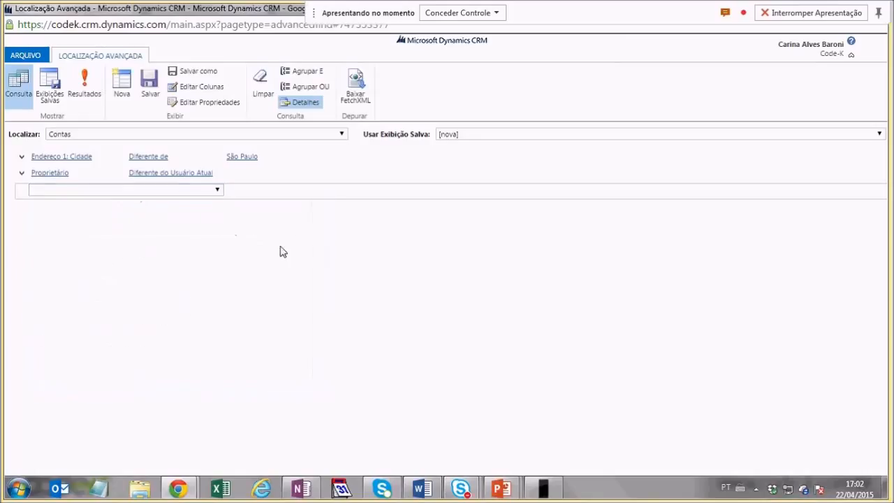
Step: Save the query as a new view with the name and description "Contas de outros usuários fora de São Paulo"
left_click(84, 84)
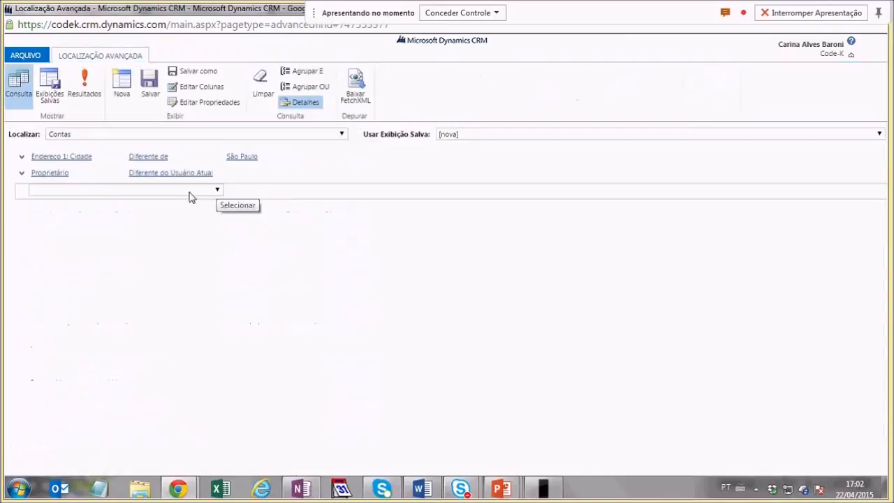
left_click(184, 71)
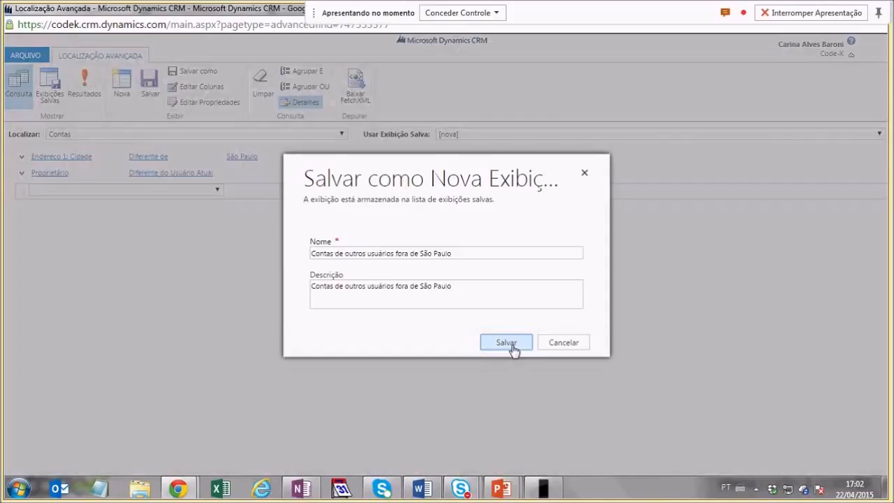
left_click(508, 343)
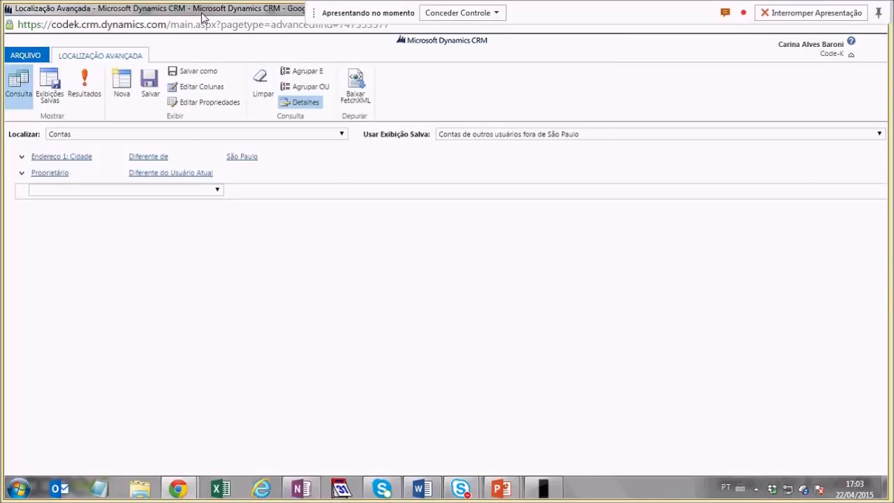
Step: Restore the Advanced Find window to a smaller size and display the refreshed list of saved account views
double_click(202, 14)
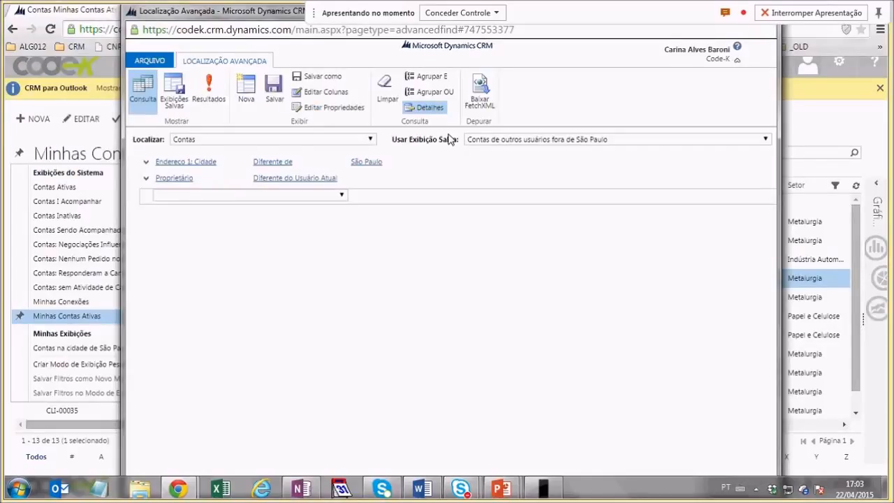
left_click(182, 87)
left_click(769, 157)
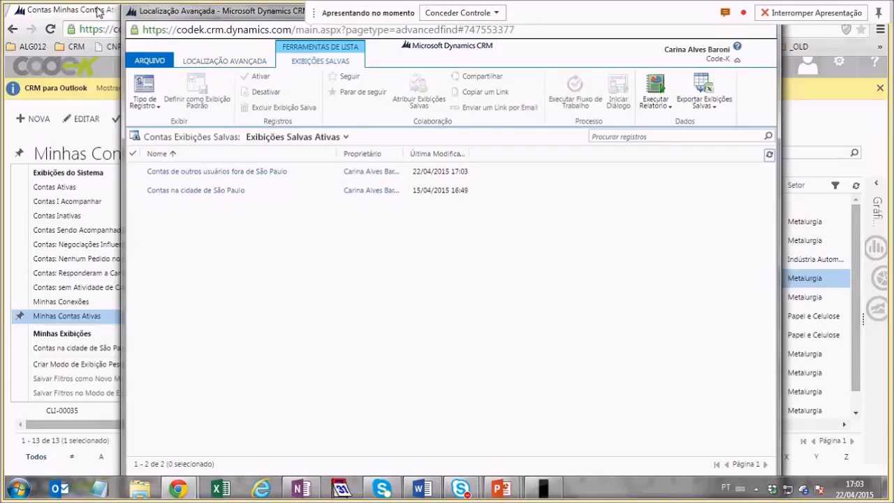
Step: Reload the accounts list in the main CRM window and switch it to the personal view "Contas de outros usuários fora de São Paulo"
left_click(98, 13)
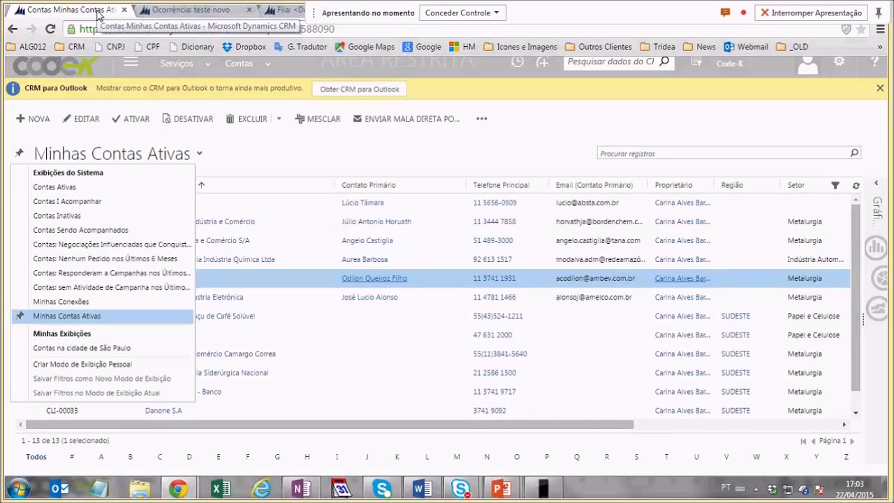
left_click(115, 153)
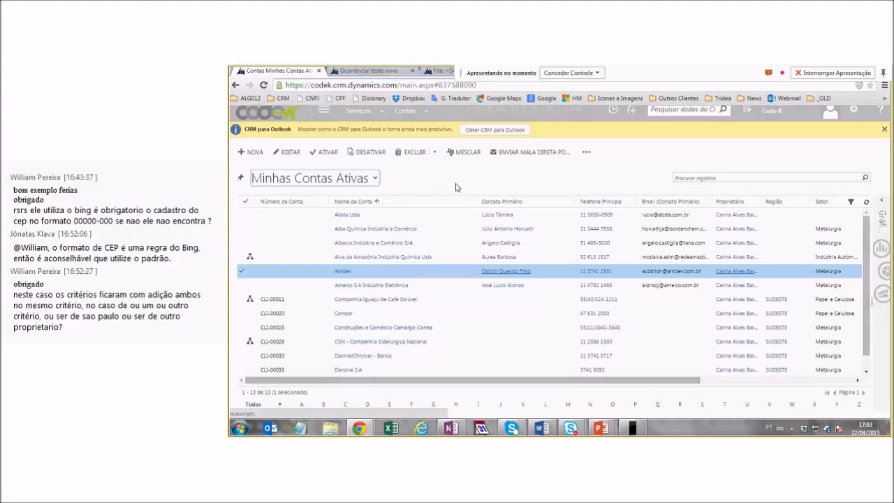
key("F5")
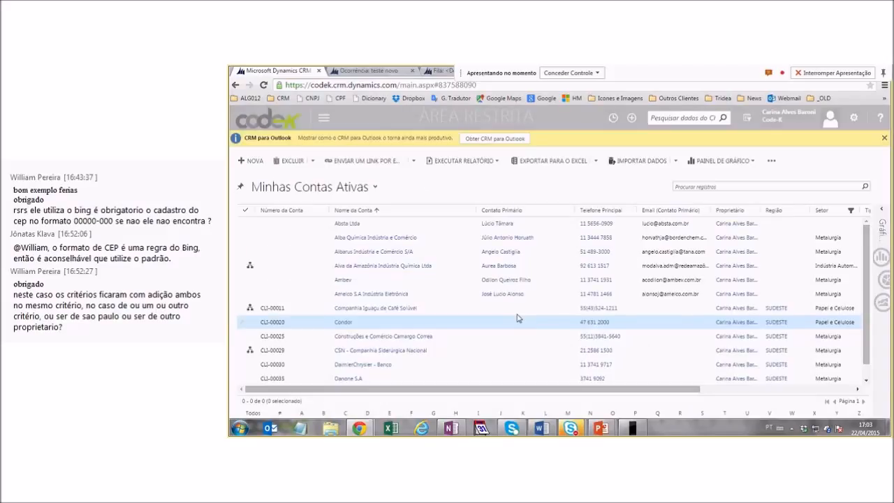
left_click(374, 188)
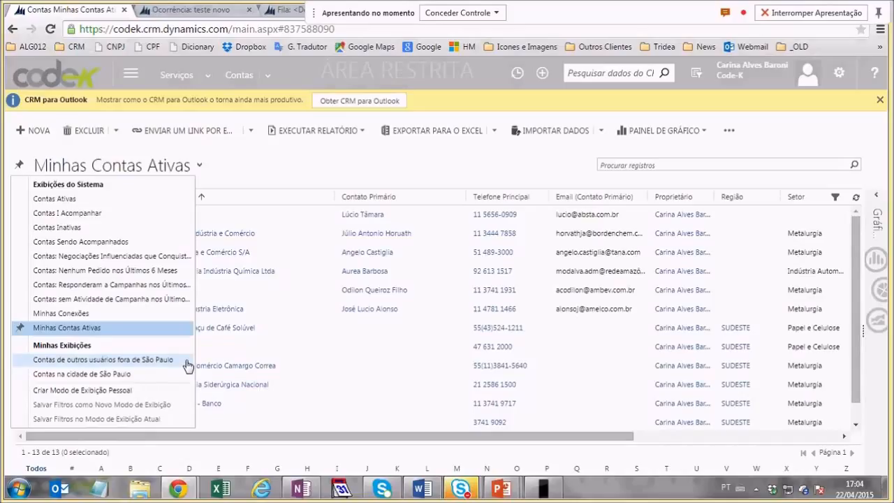
left_click(187, 363)
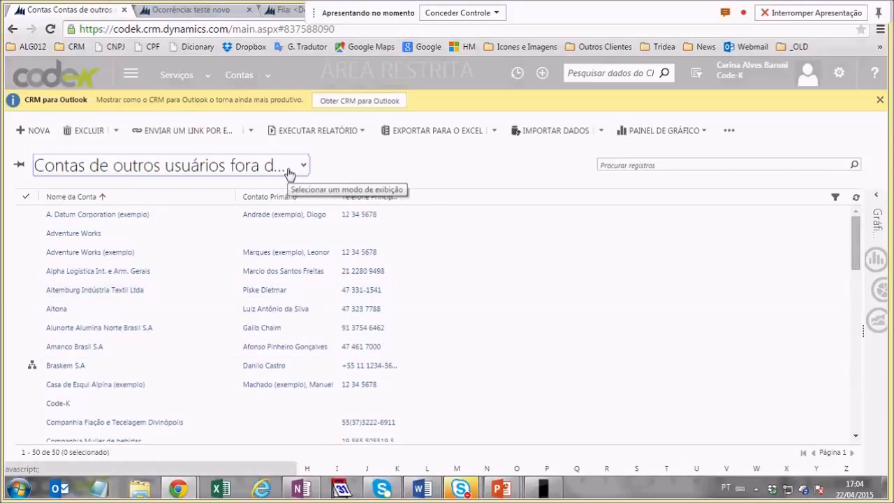
left_click(440, 288)
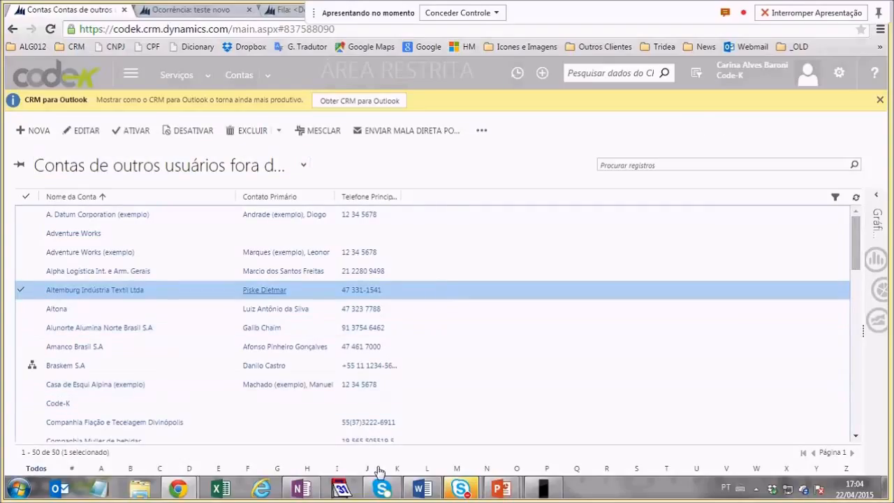
Step: Return to the saved query in Advanced Find and open its column editor, checking the columns displayed in the accounts list
mouse_move(181, 489)
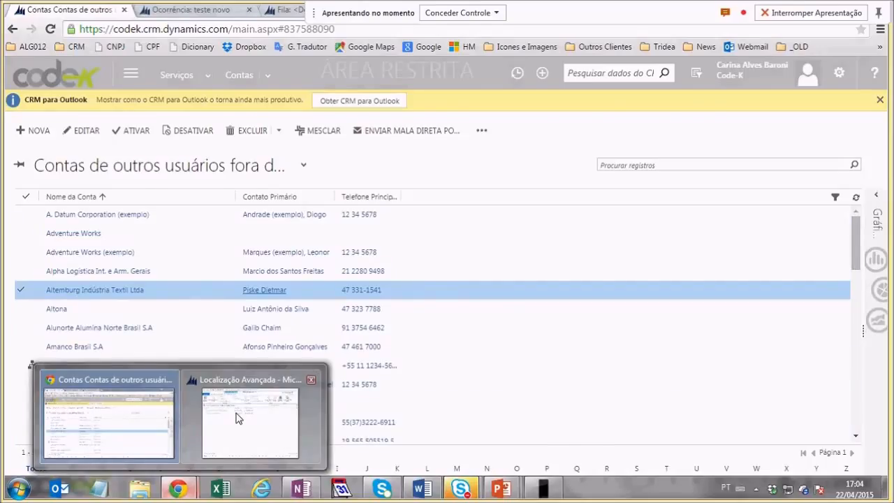
mouse_move(236, 417)
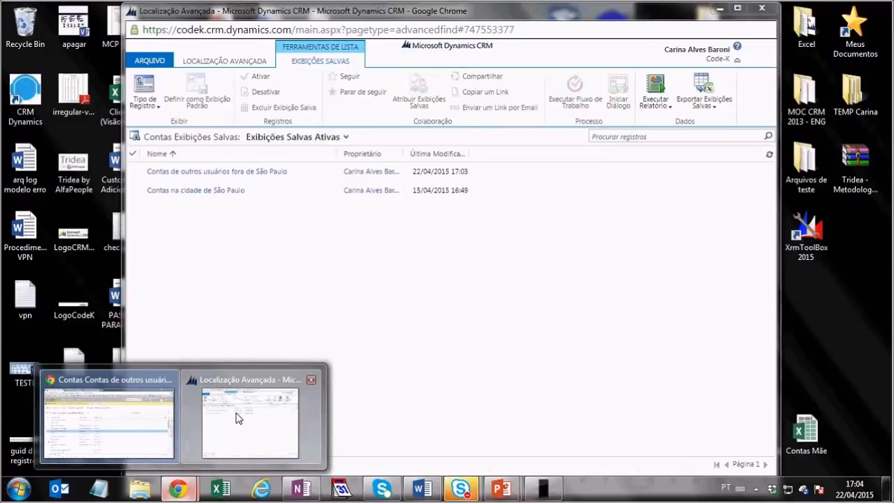
left_click(236, 418)
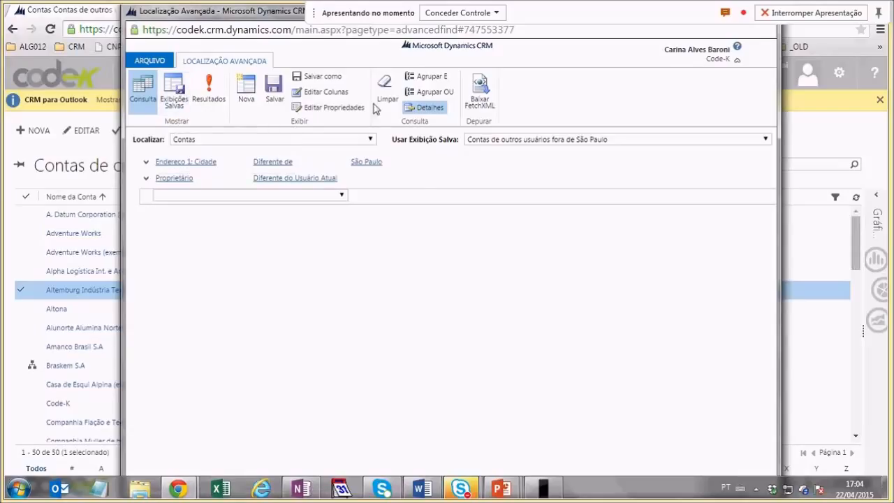
left_click(332, 95)
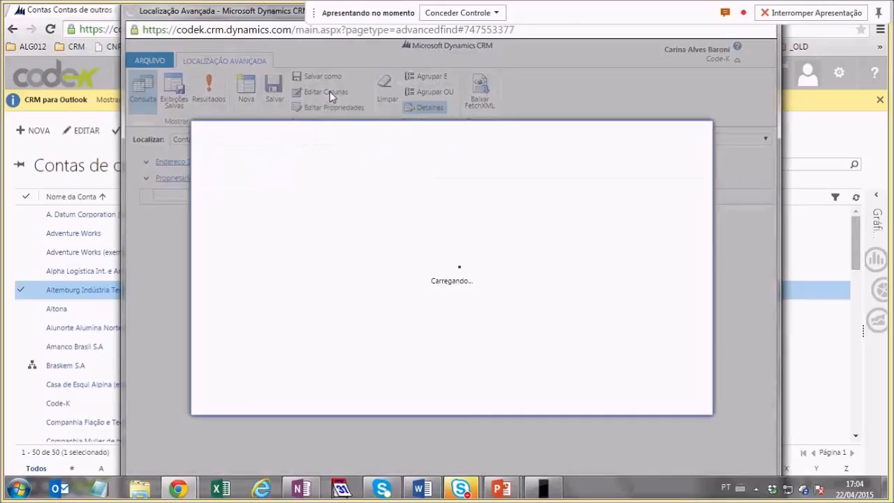
left_click(63, 13)
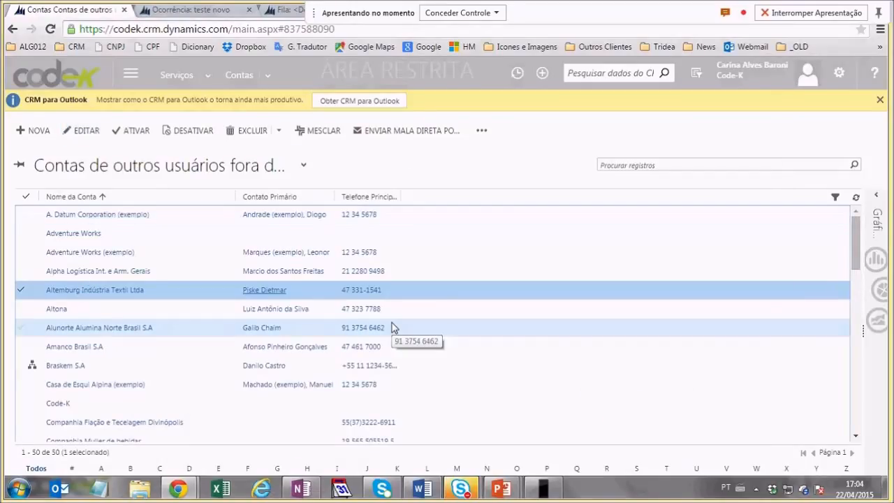
key("alt+Tab")
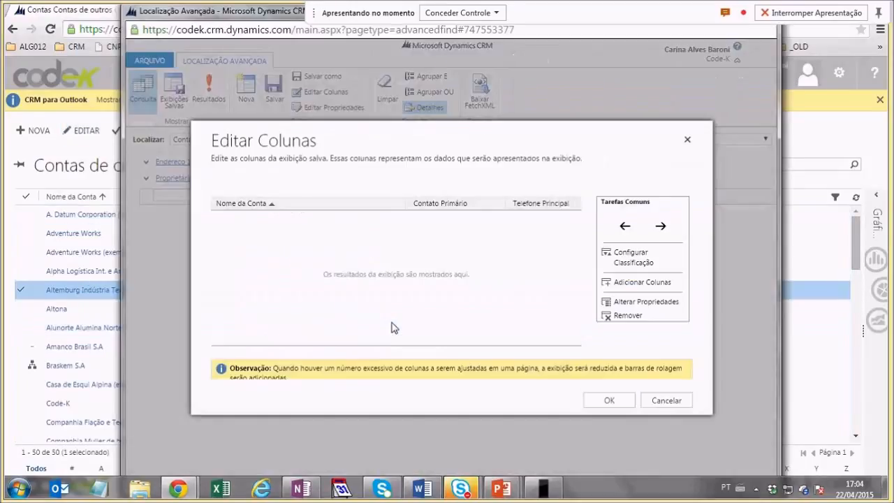
Step: Add the columns Endereço 1: Cidade, Endereço 1: Fax, Não permitir Emails, Não permitir Faxes and Não permitir Telefonemas to the view
left_click(657, 305)
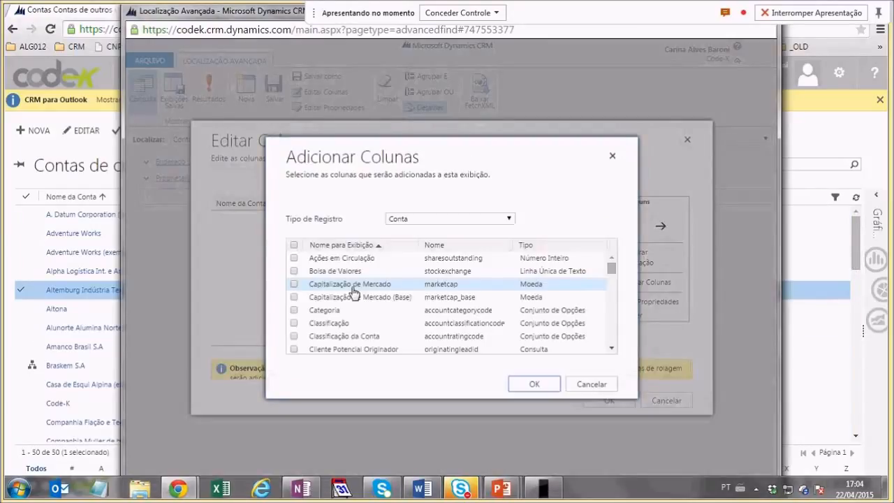
scroll(354, 292, "down", 12)
scroll(355, 301, "up", 3)
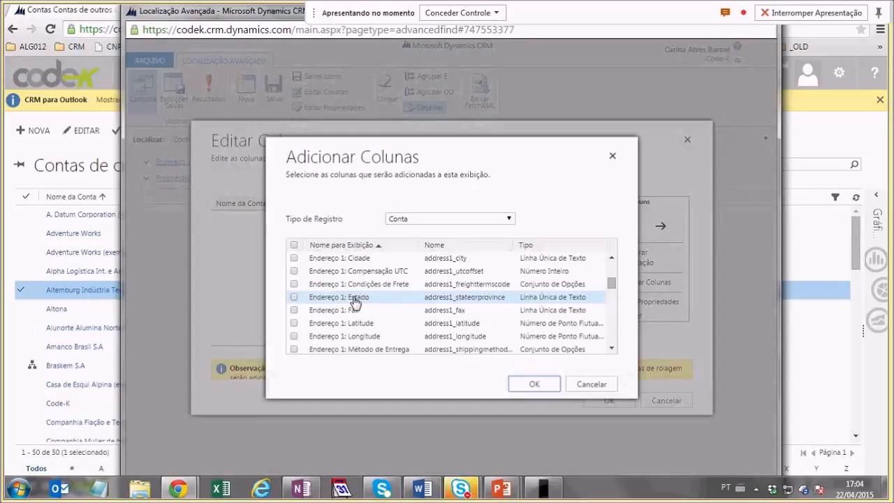
left_click(371, 258)
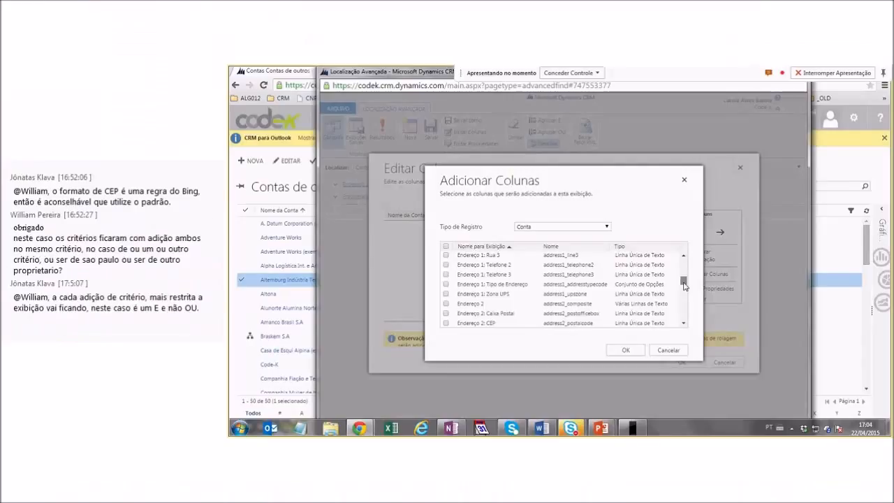
scroll(338, 274, "down", 10)
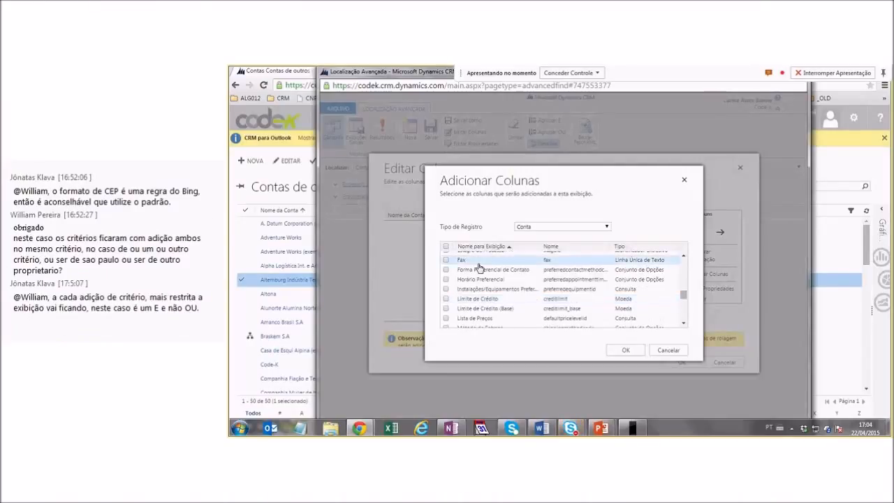
scroll(479, 267, "up", 3)
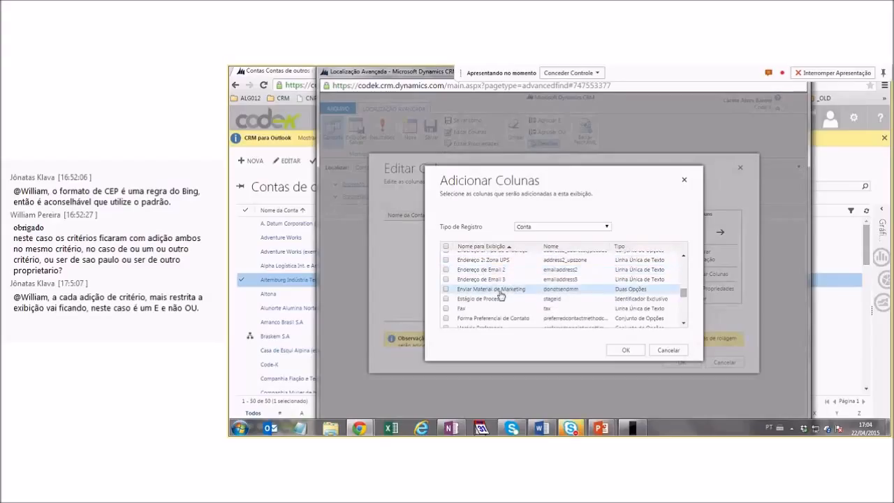
scroll(578, 298, "down", 3)
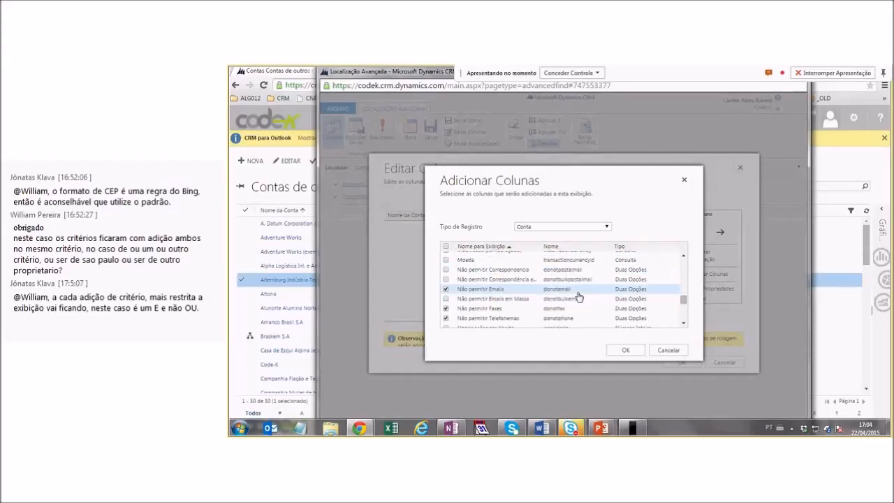
left_click_drag(684, 299, 685, 274)
left_click(446, 284)
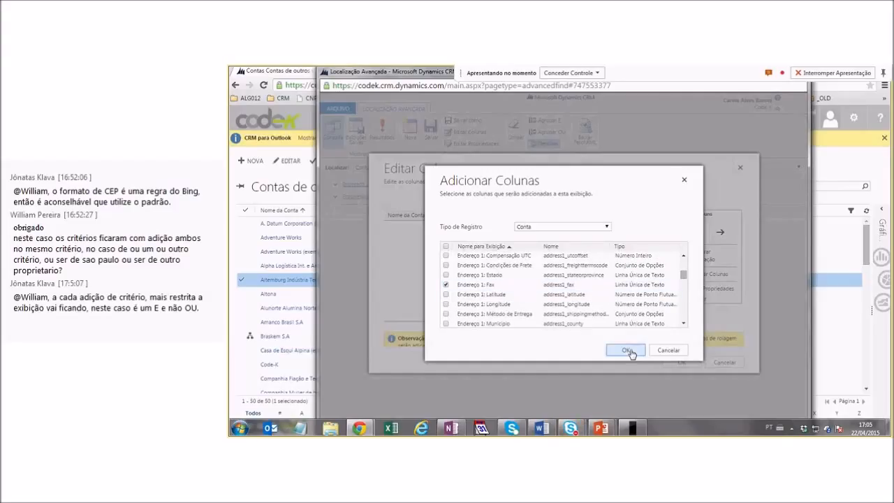
left_click(626, 351)
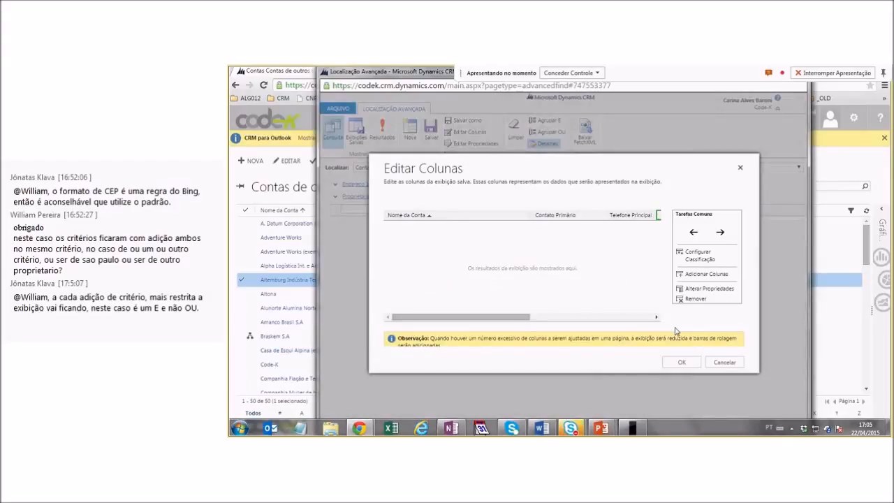
left_click(681, 363)
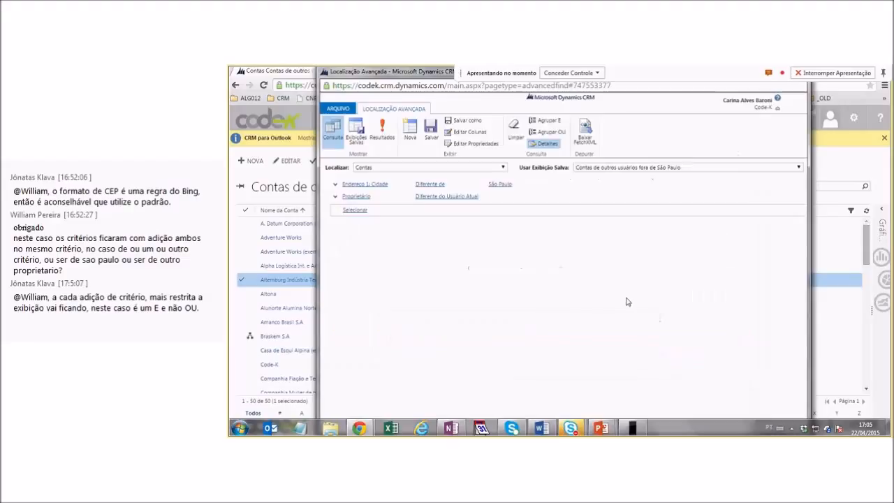
Step: Run the query with the added columns, look over the resulting accounts, and return to the query conditions
left_click(387, 138)
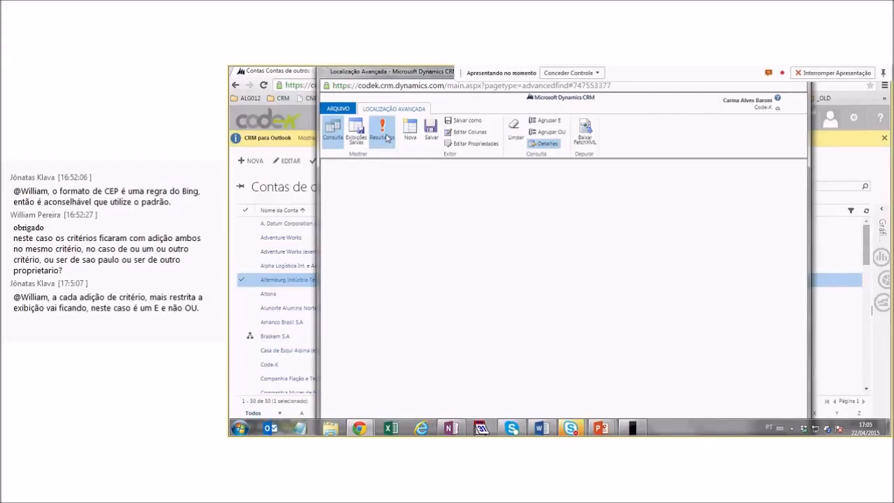
mouse_move(536, 406)
left_mouse_down()
mouse_move(581, 409)
mouse_move(535, 407)
left_mouse_up()
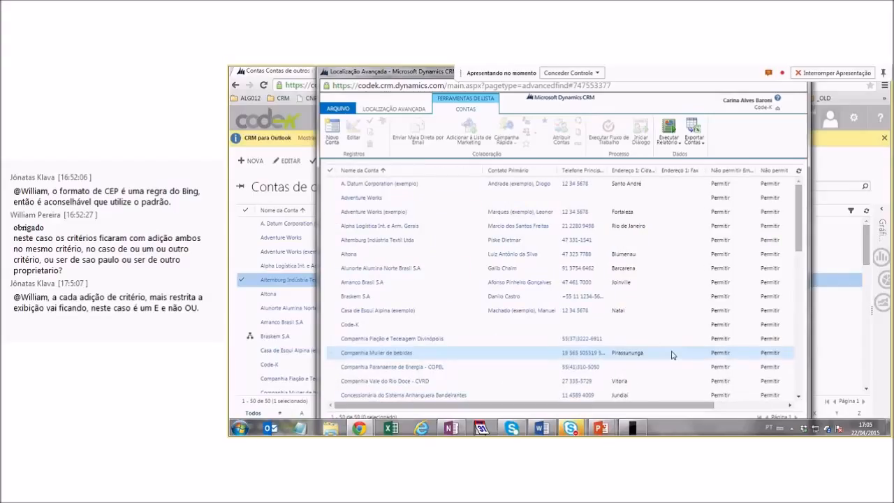
left_click(392, 109)
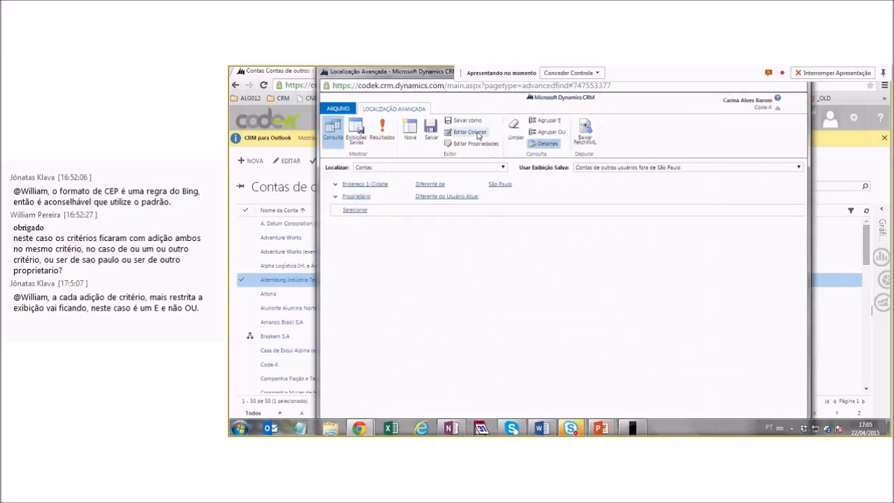
Step: Configure the view's sort order in the column editor to Nome da Conta, ascending
left_click(477, 133)
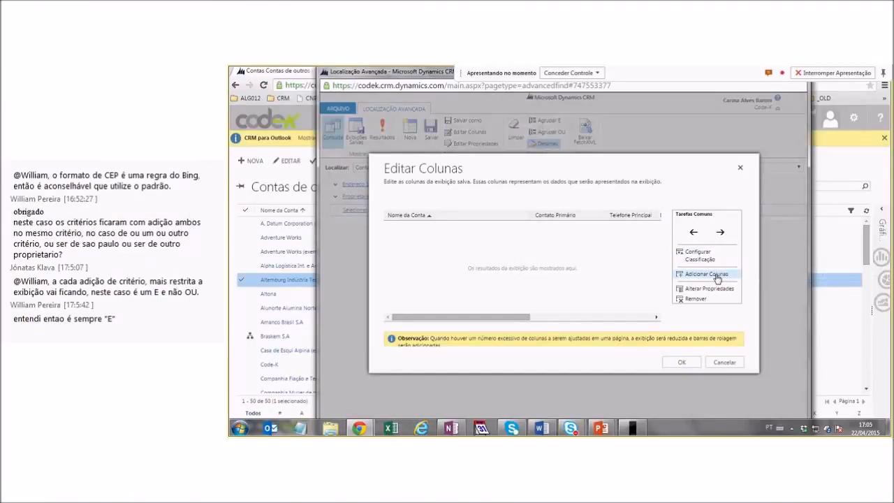
left_click(717, 276)
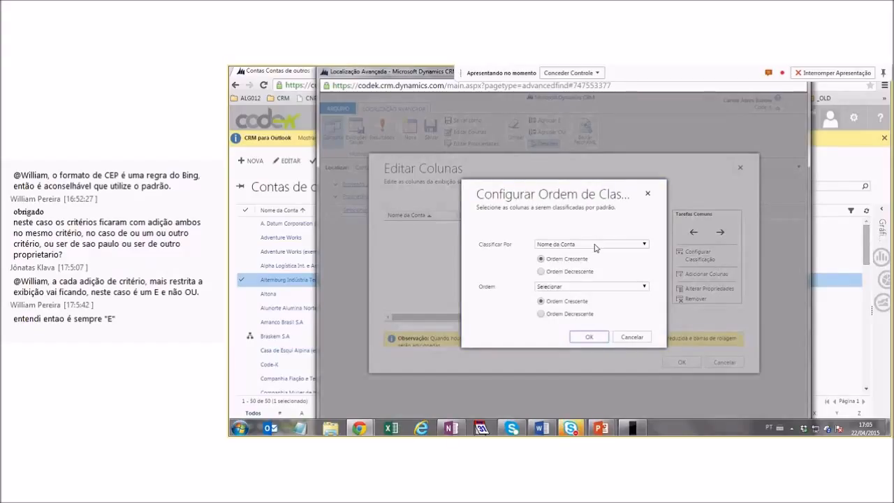
left_click(595, 248)
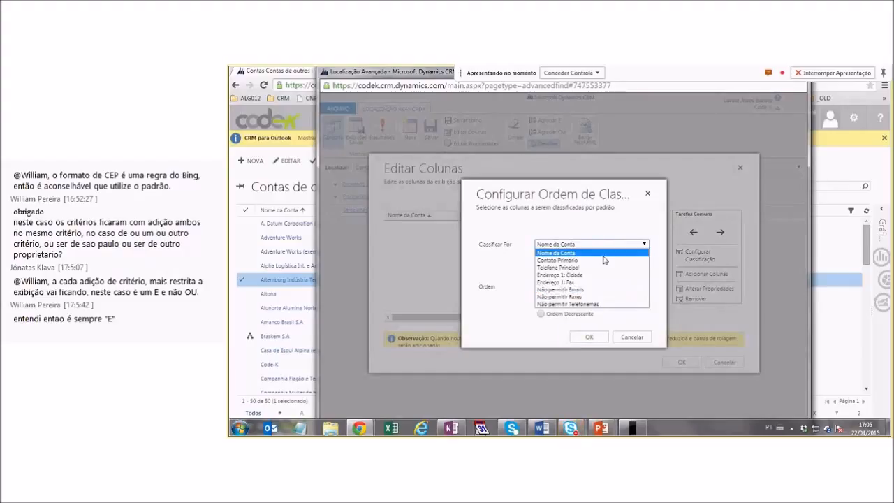
left_click(606, 250)
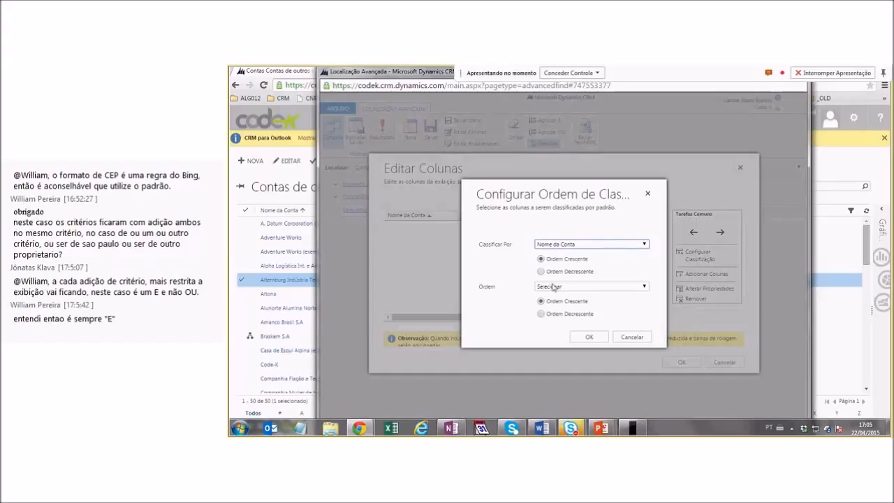
left_click(588, 337)
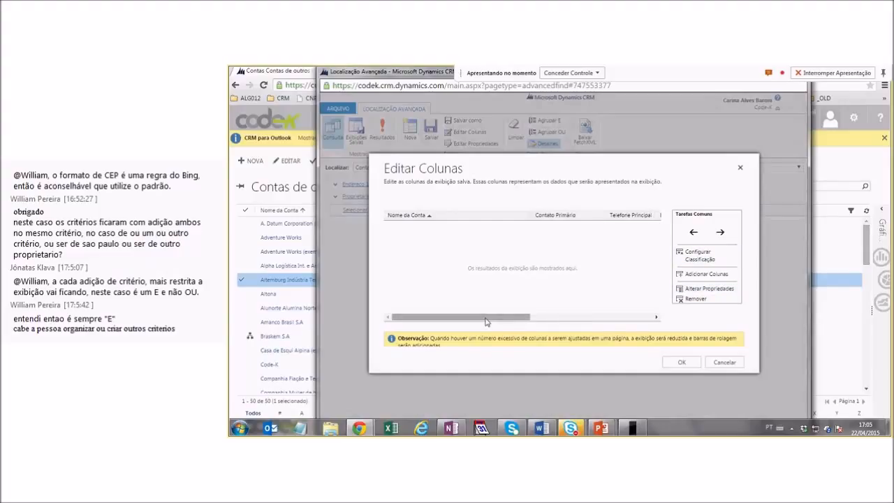
Step: Remove the Não permitir Emails column from the view
left_click_drag(487, 322, 609, 320)
left_click(535, 214)
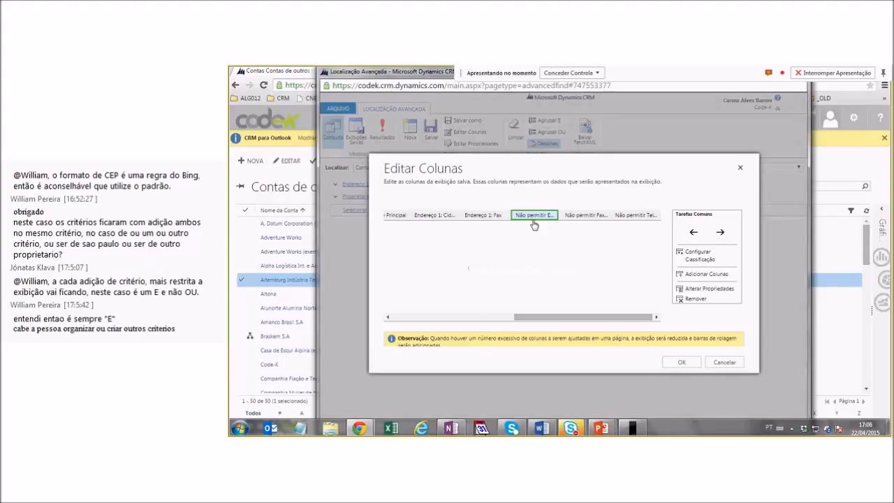
left_click(688, 300)
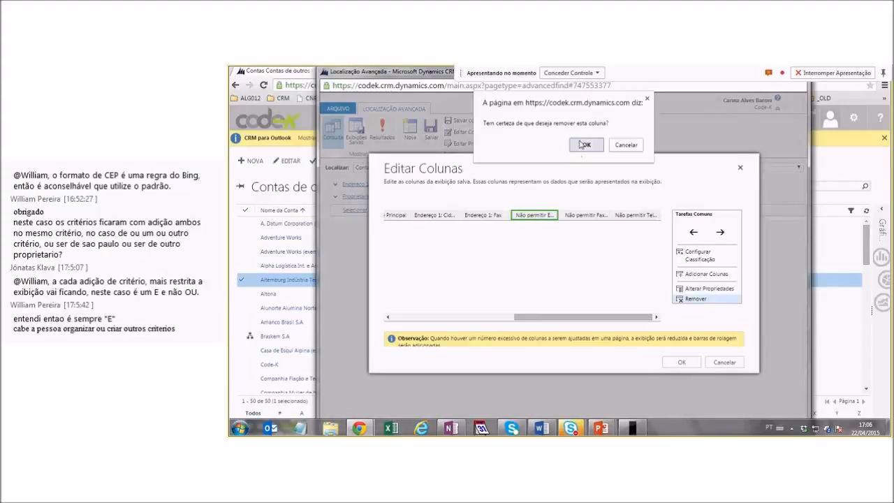
left_click(583, 145)
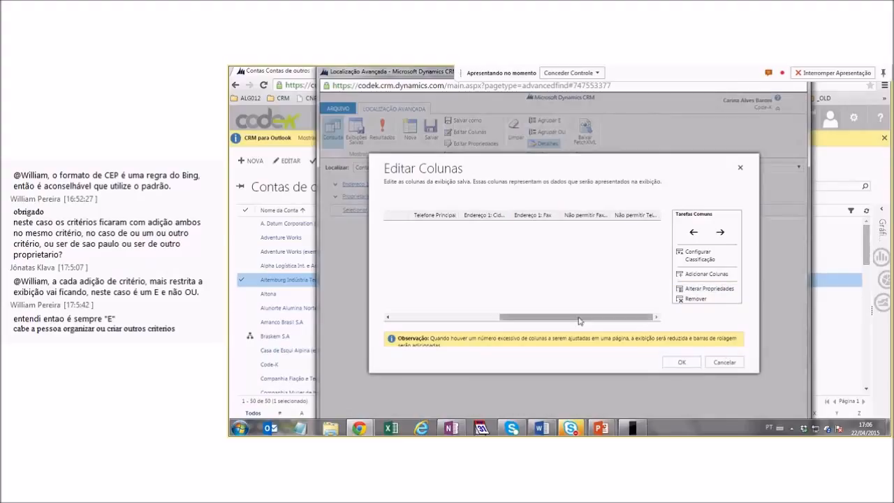
Step: Set the width of the Contato Primário column to 200px and apply the column changes
left_click_drag(578, 318, 414, 312)
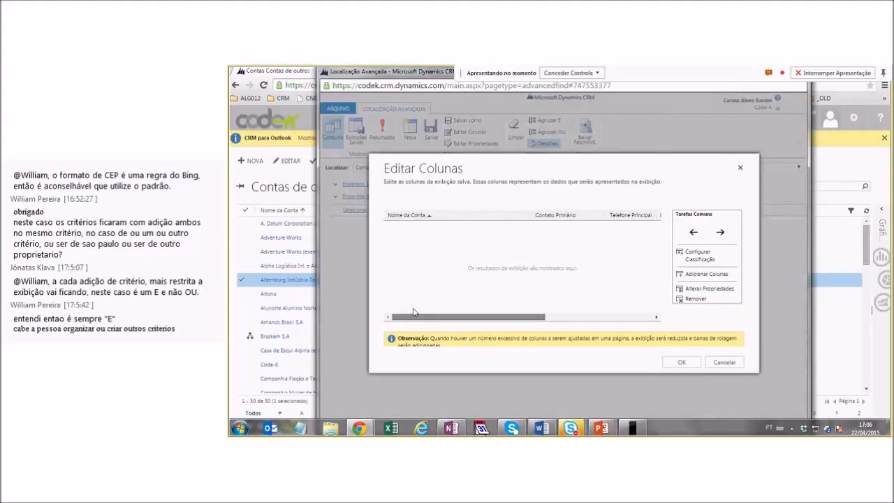
double_click(560, 218)
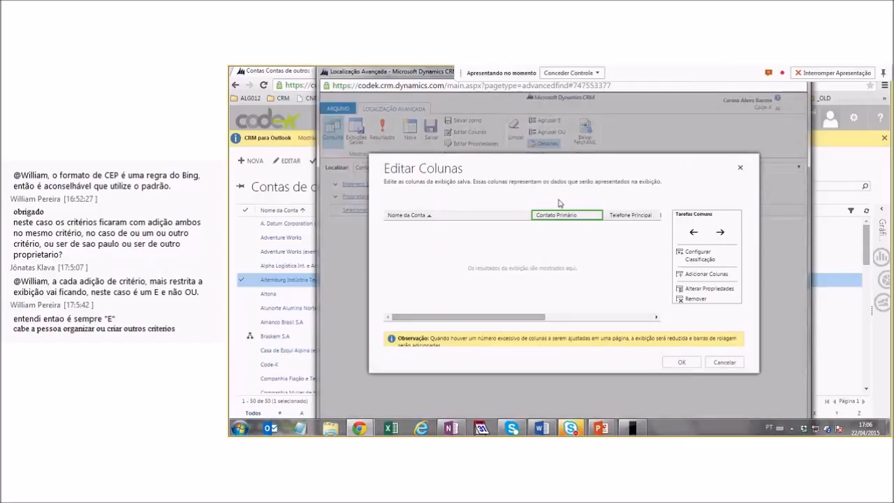
double_click(577, 217)
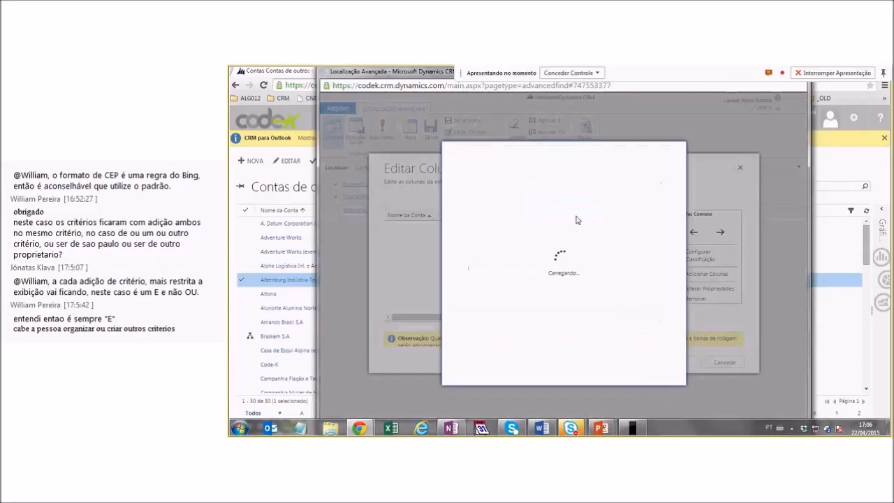
left_click(622, 300)
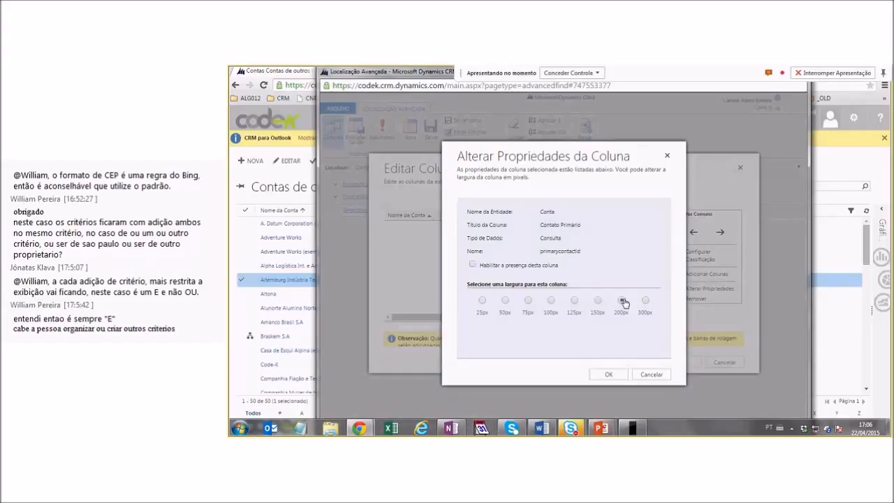
left_click(608, 375)
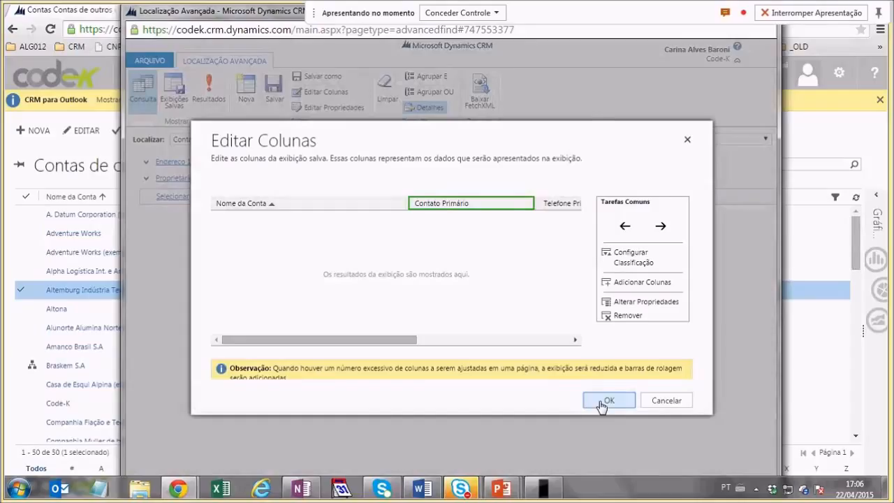
left_click(605, 403)
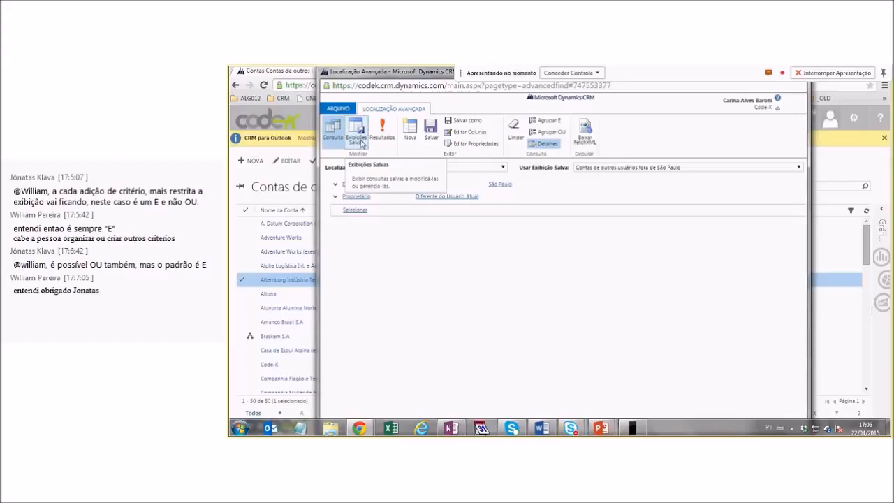
Step: Open the list of saved account views and select "Contas de outros usuários fora de São Paulo"
left_click(357, 133)
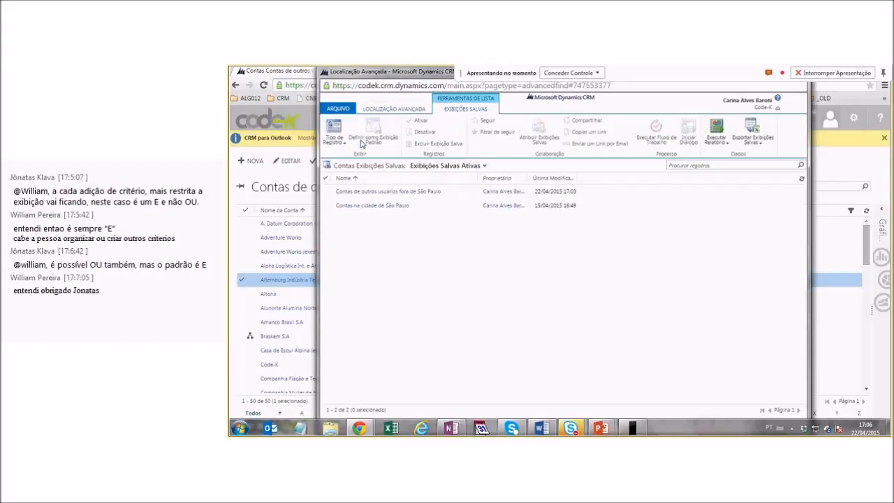
left_click(423, 209)
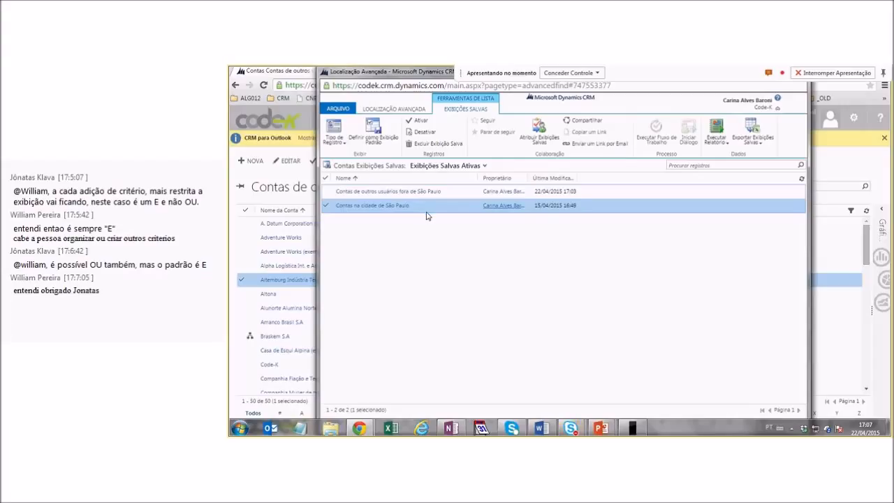
left_click(433, 191)
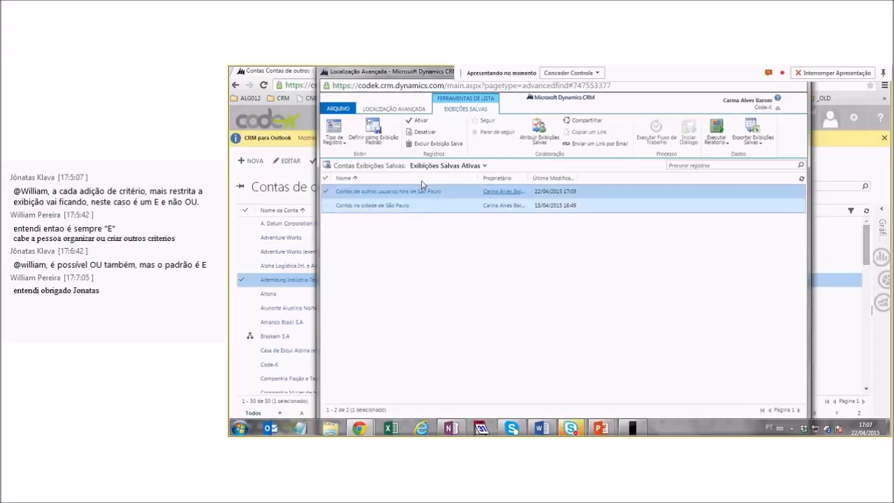
left_click(407, 110)
left_click(356, 137)
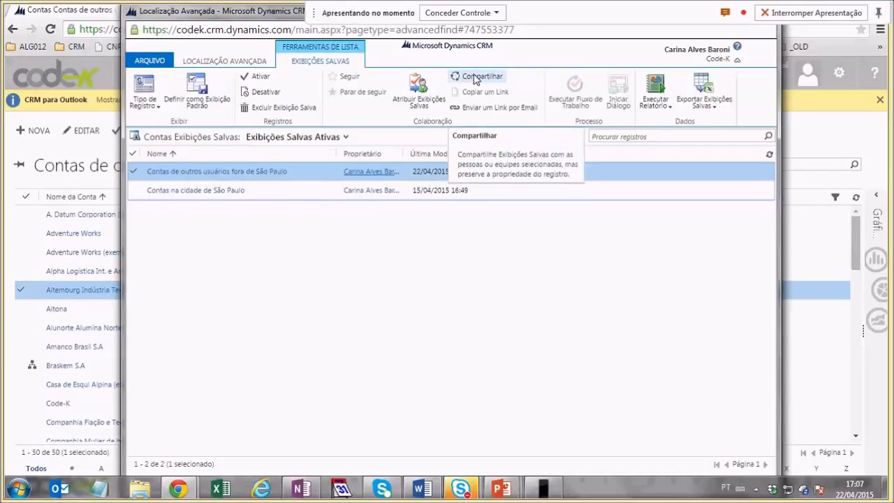
Step: Start sharing the selected saved view, add a user as recipient, and check the accounts list in the main CRM window
left_click(475, 78)
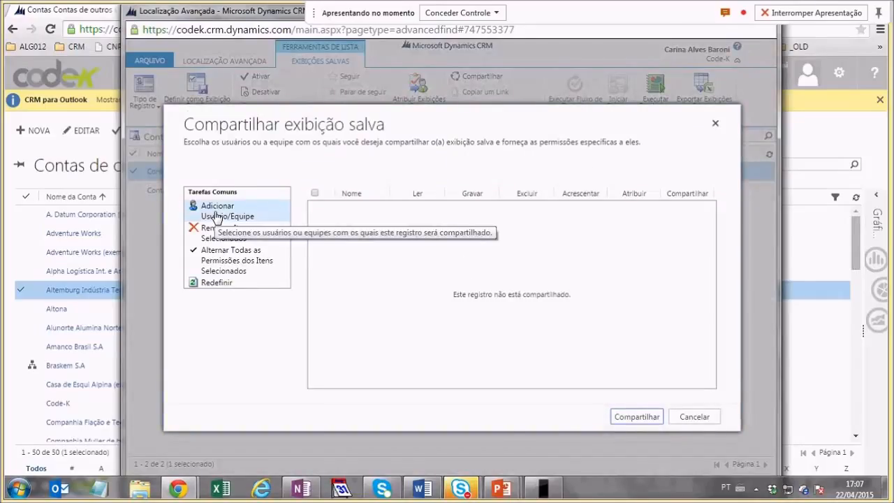
left_click(217, 219)
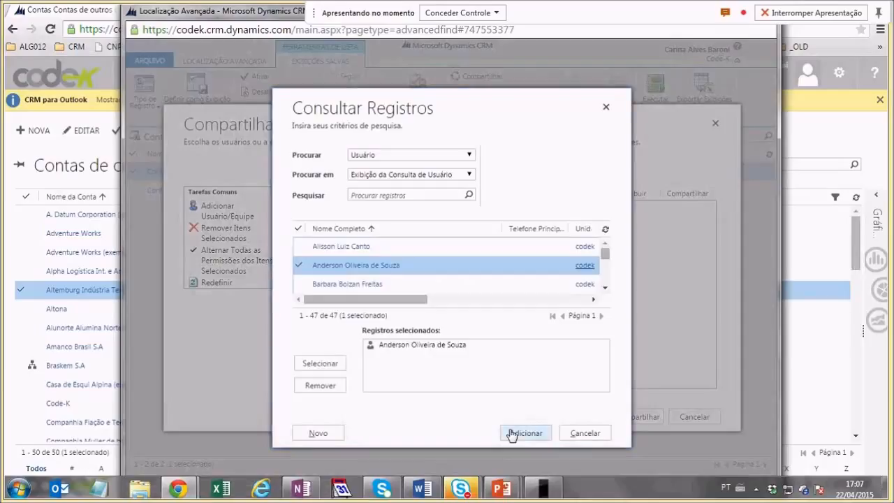
left_click(512, 433)
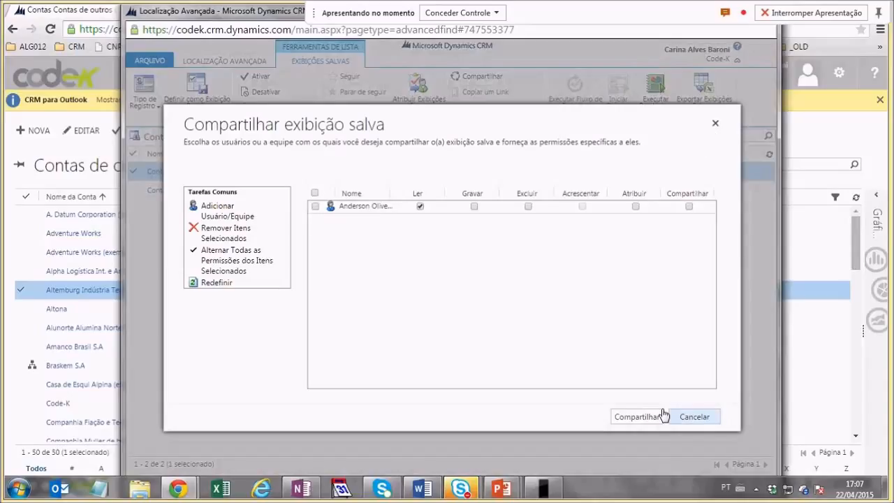
left_click(84, 14)
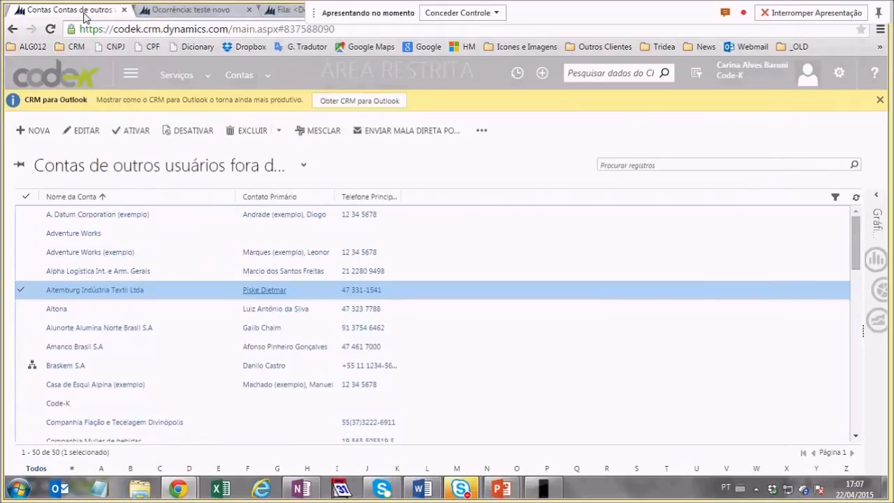
left_click(698, 89)
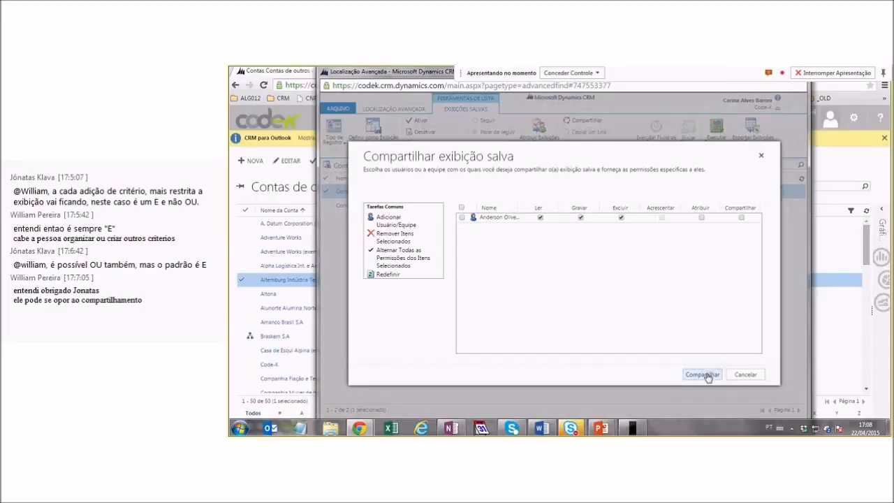
Step: Grant the added user the Ler, Gravar, Excluir, Atribuir and Compartilhar permissions and share the view
left_click(710, 373)
left_click(702, 218)
left_click(744, 218)
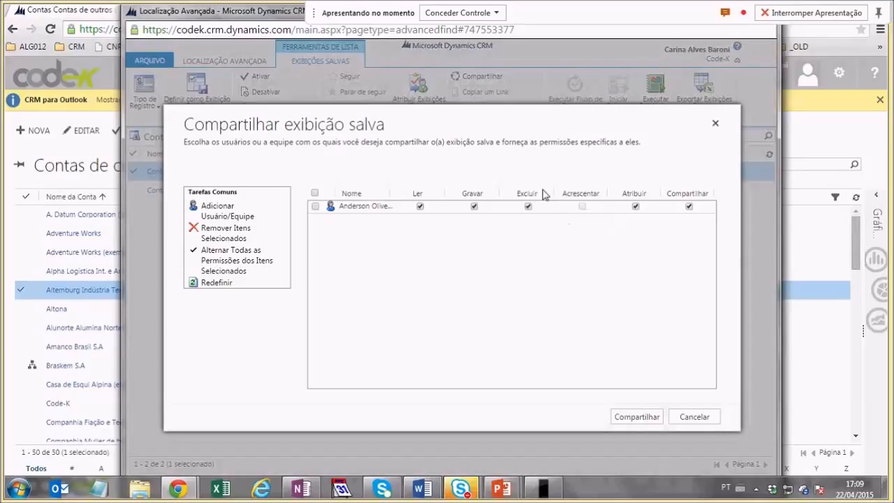
left_click(636, 417)
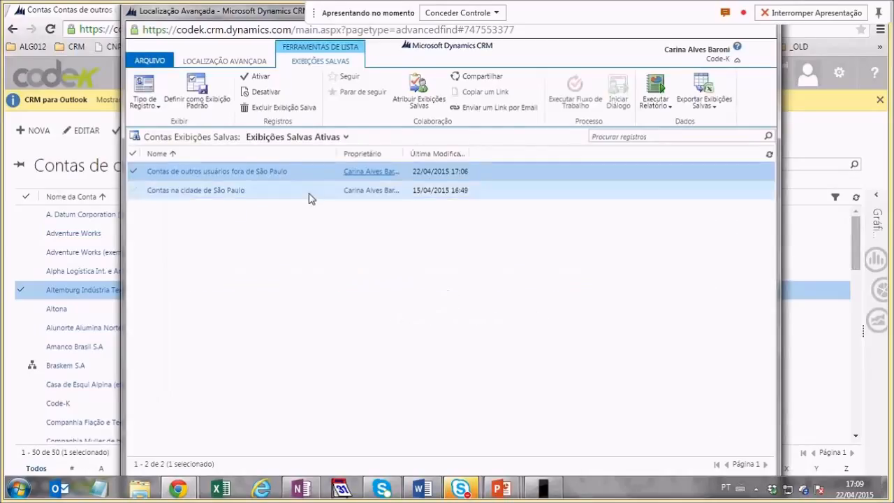
Step: Assign the saved view "Contas de outros usuários fora de São Paulo" to the user "code-k Usuário para Testes"
left_click(308, 198)
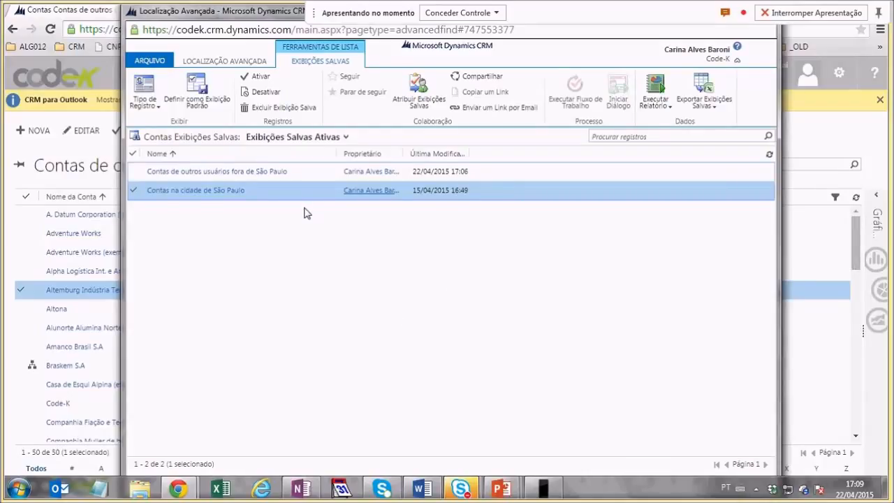
left_click(287, 175)
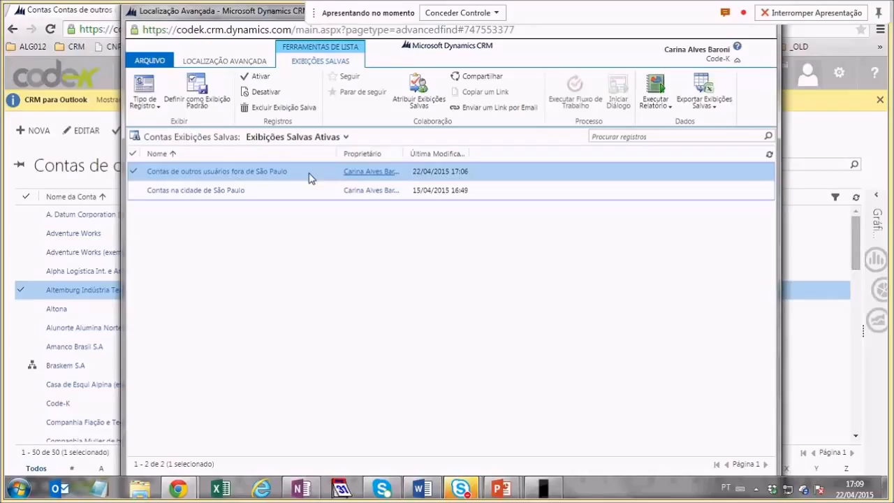
left_click(422, 103)
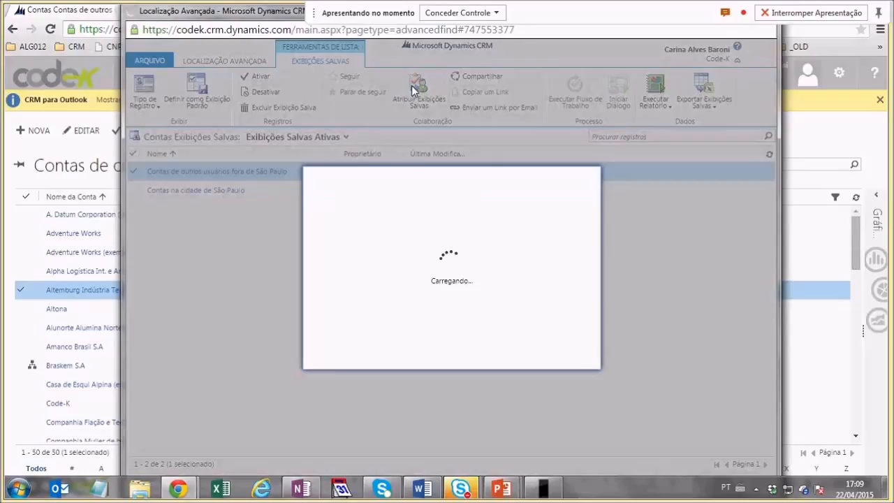
left_click(413, 292)
left_click(536, 322)
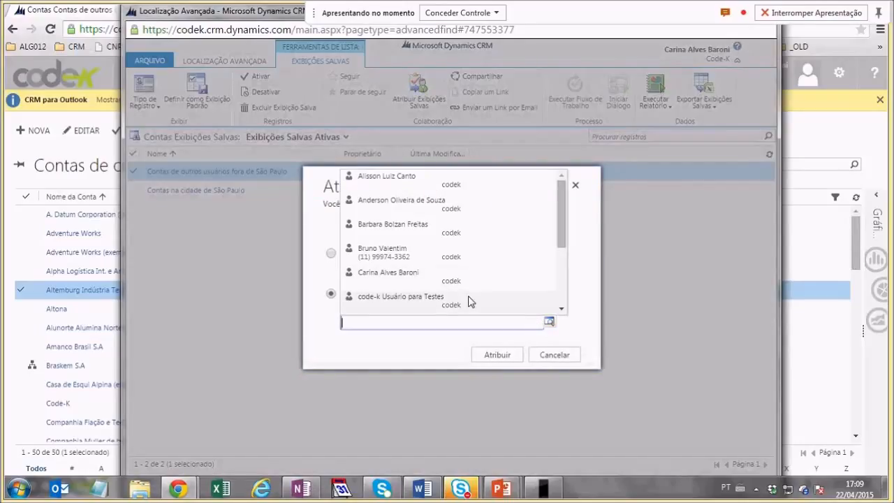
left_click(469, 302)
left_click(502, 357)
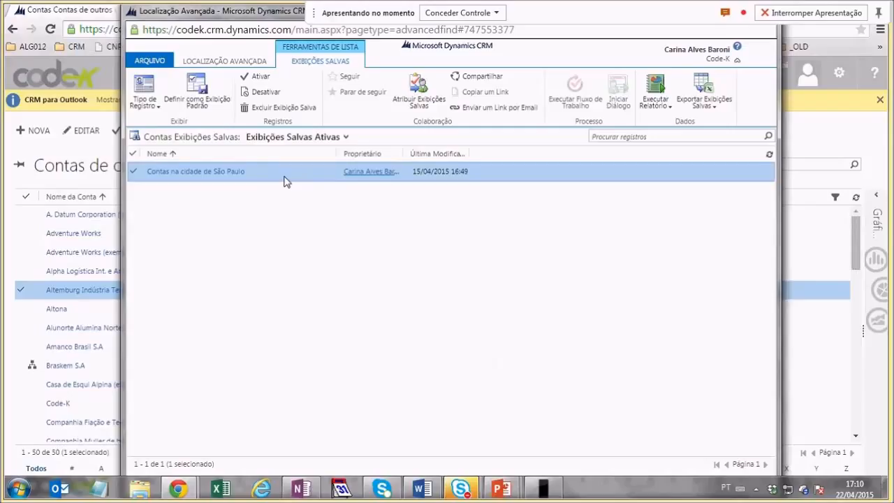
Step: Run the advanced find query in a maximized window and export the resulting accounts to an Excel spreadsheet
left_click(237, 62)
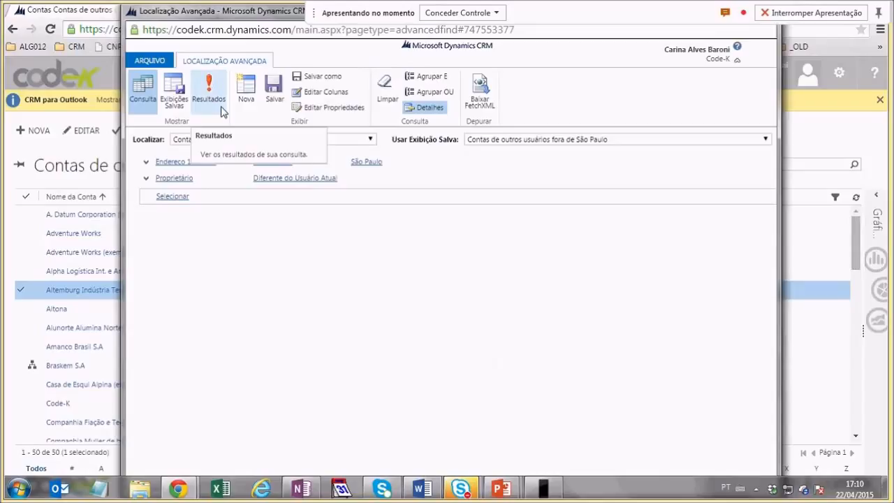
left_click(383, 132)
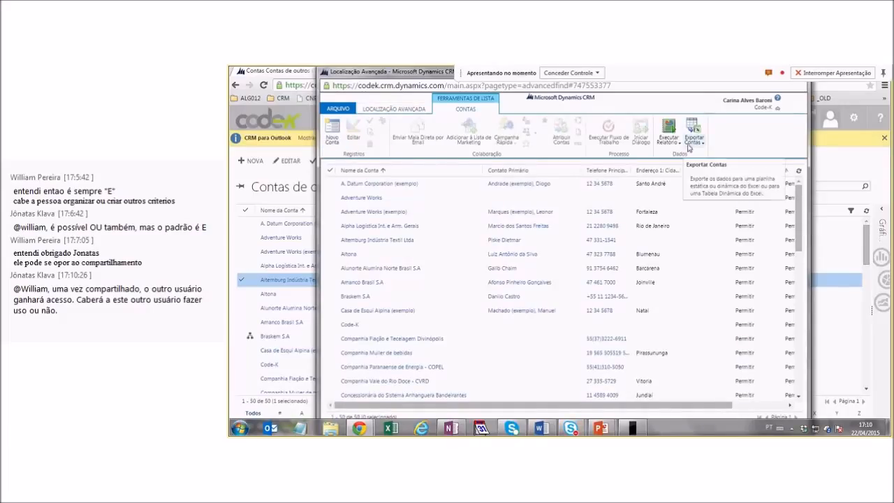
double_click(399, 75)
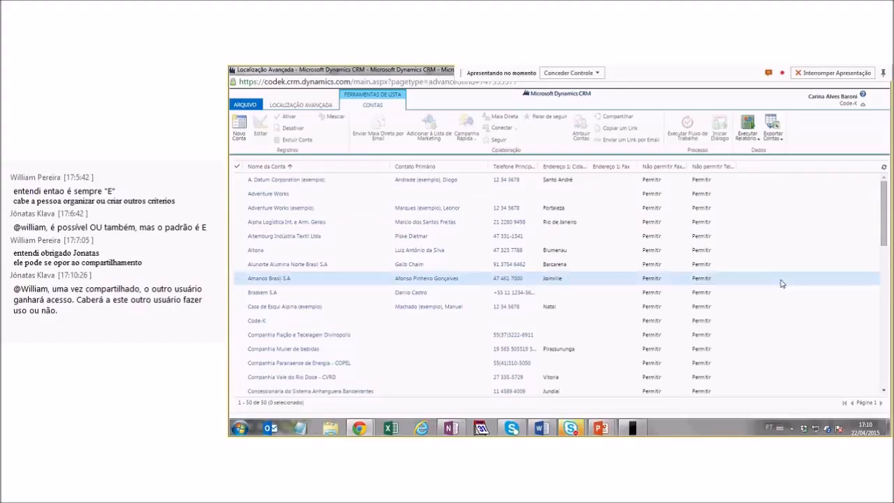
left_click(820, 325)
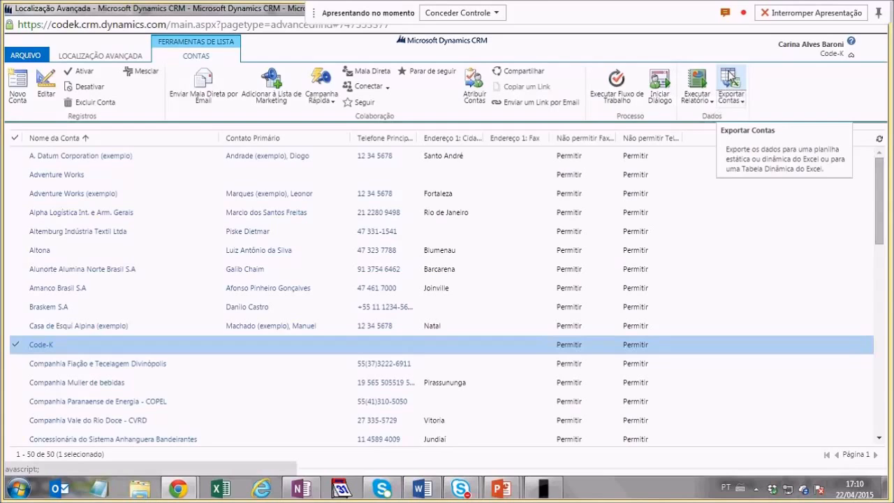
left_click(730, 79)
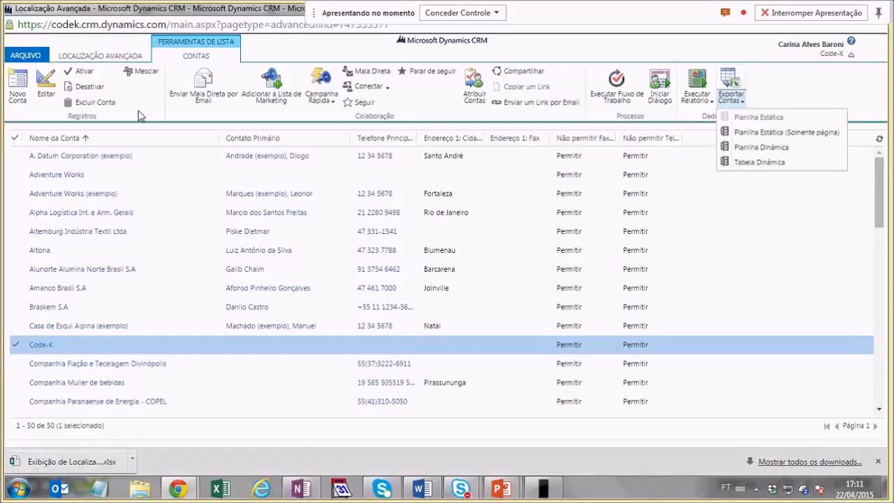
Step: Return to the account query criteria, load the system view "Contas Ativas" in a restored window, and run the search
left_click(102, 56)
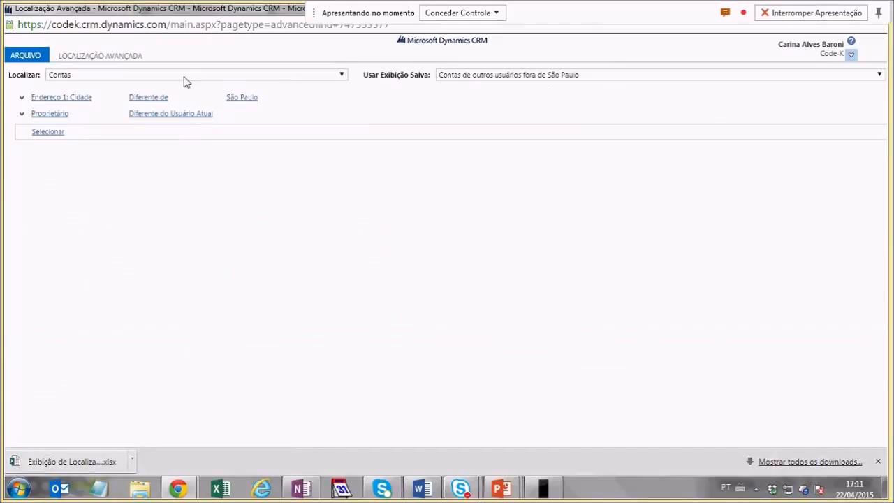
double_click(187, 17)
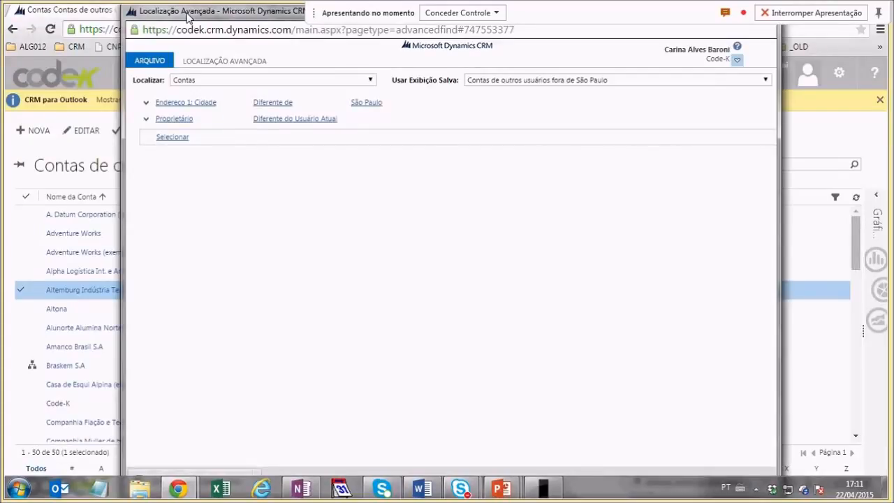
left_click(534, 79)
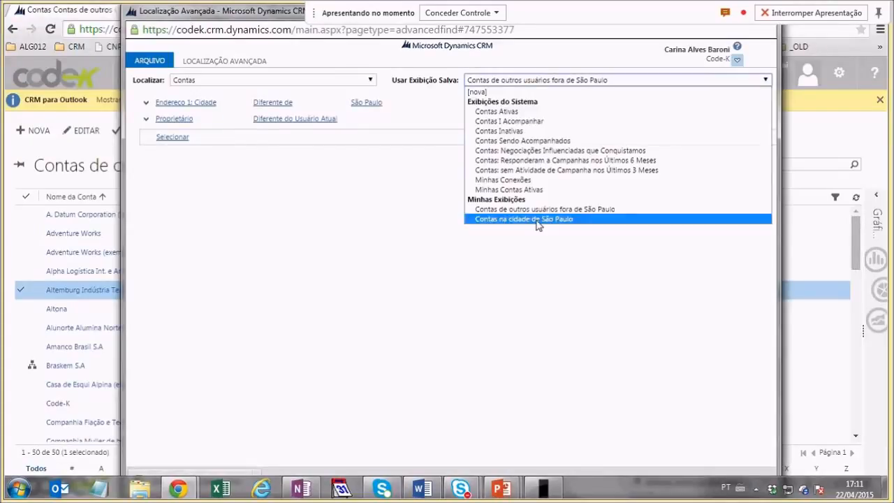
left_click(535, 113)
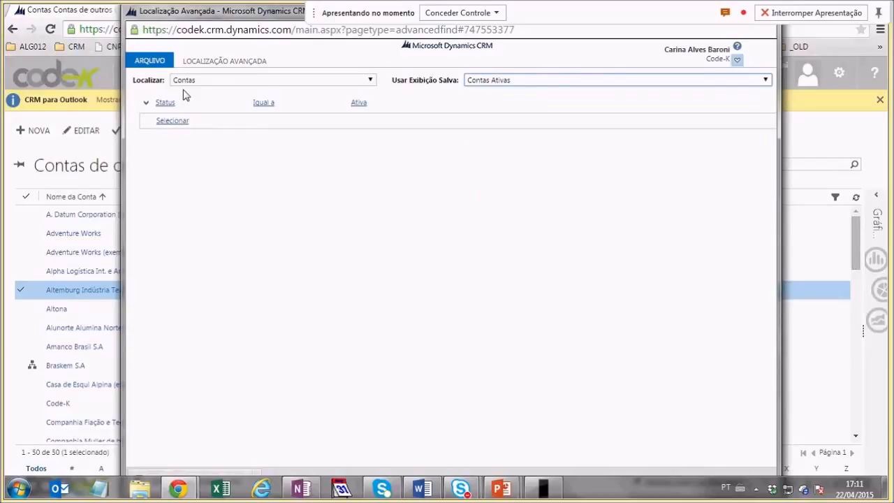
left_click(203, 61)
left_click(208, 89)
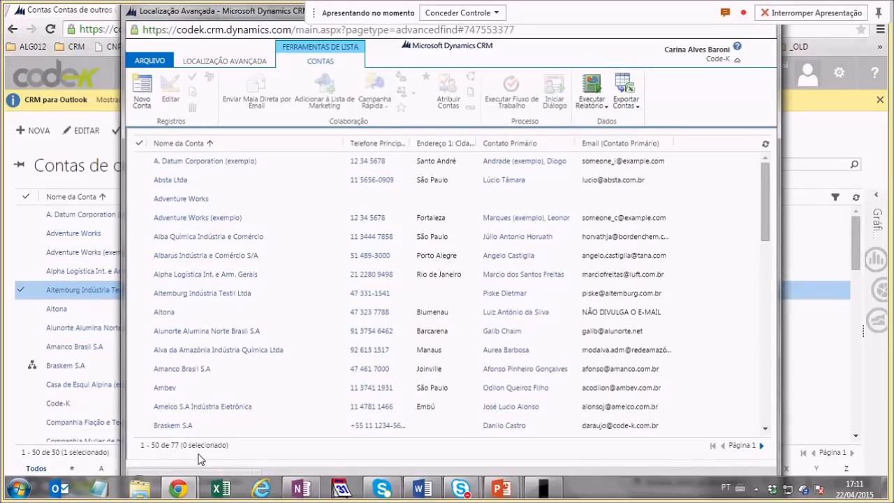
Step: Check the second page of results, return to the first page, and export the accounts as a "Planilha Estática"
left_click(762, 446)
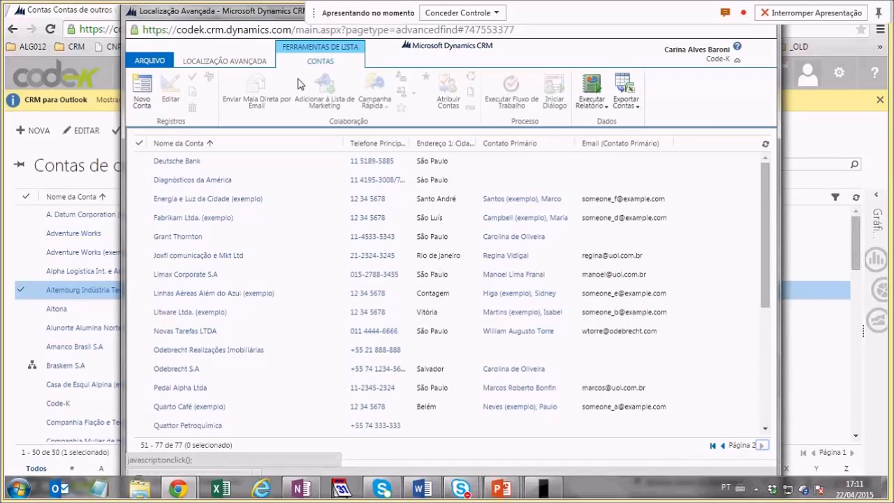
left_click(713, 445)
left_click(636, 112)
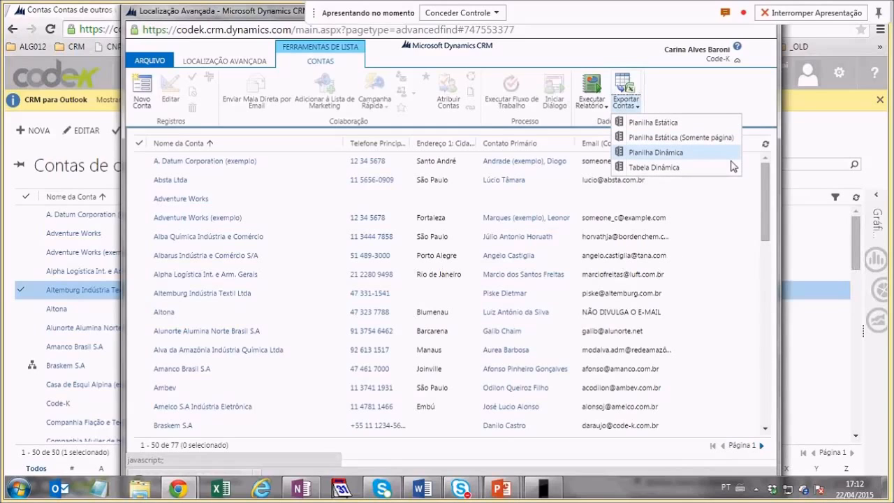
left_click(728, 128)
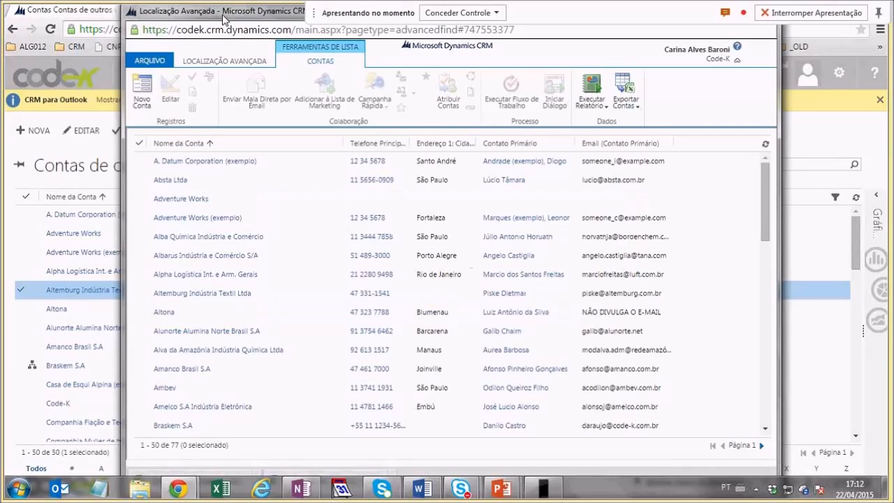
Step: Maximize the advanced find window, open the newly exported spreadsheet in Excel, and review the exported account rows across both result pages
double_click(223, 16)
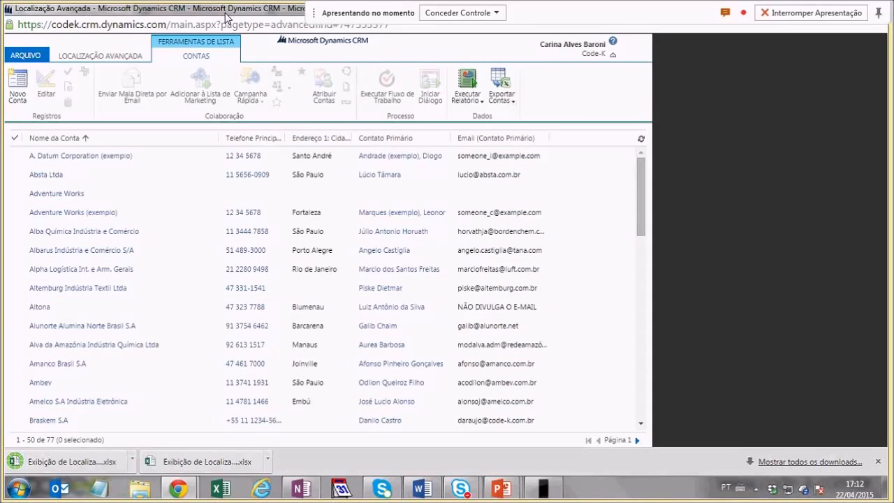
left_click(97, 464)
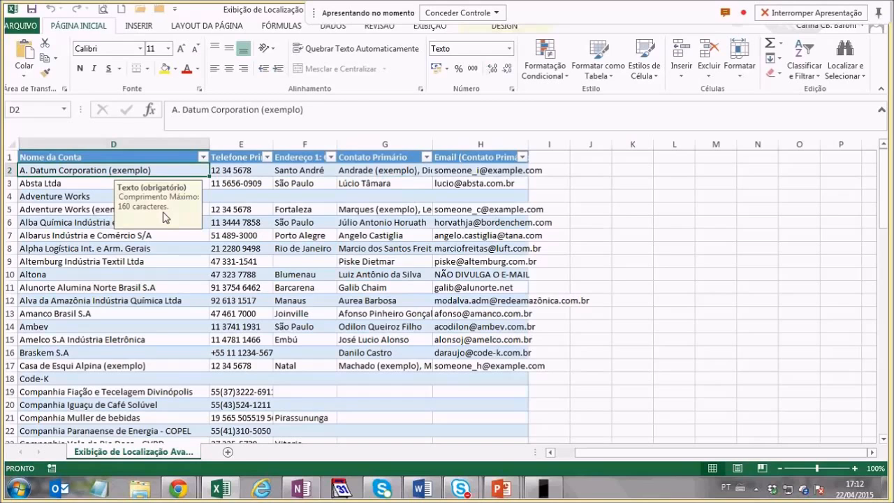
scroll(164, 218, "down", 5)
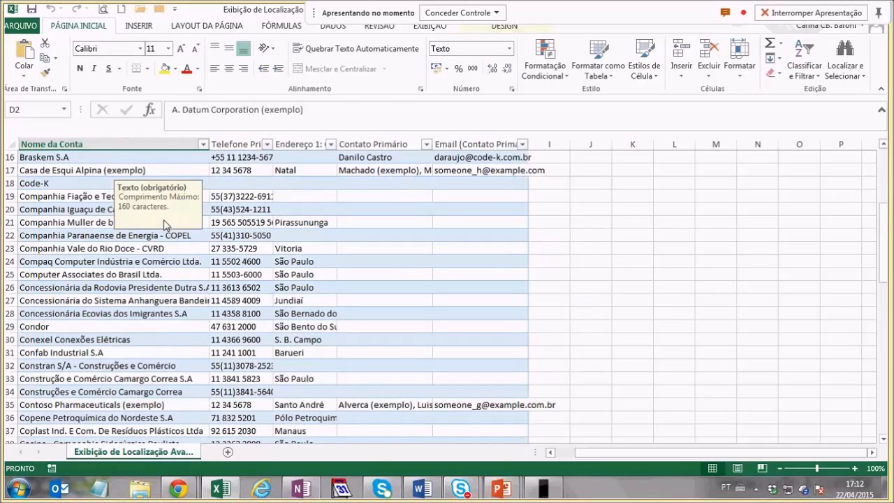
scroll(166, 225, "down", 5)
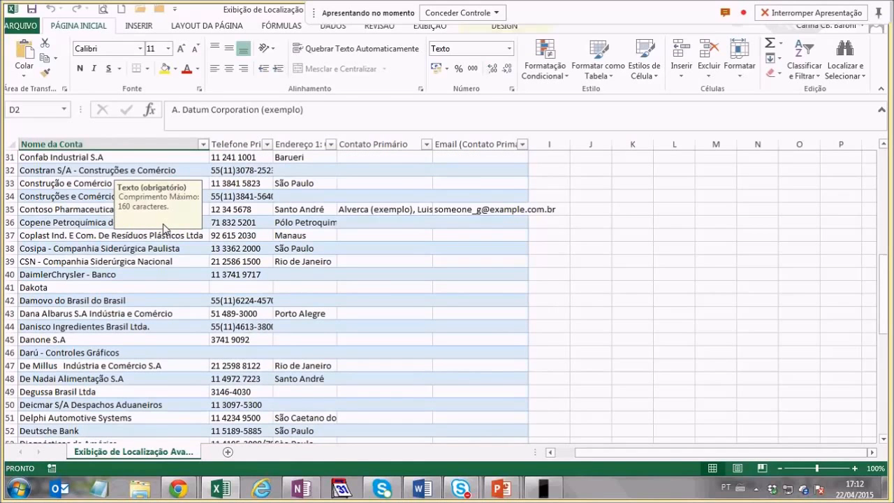
scroll(163, 228, "down", 6)
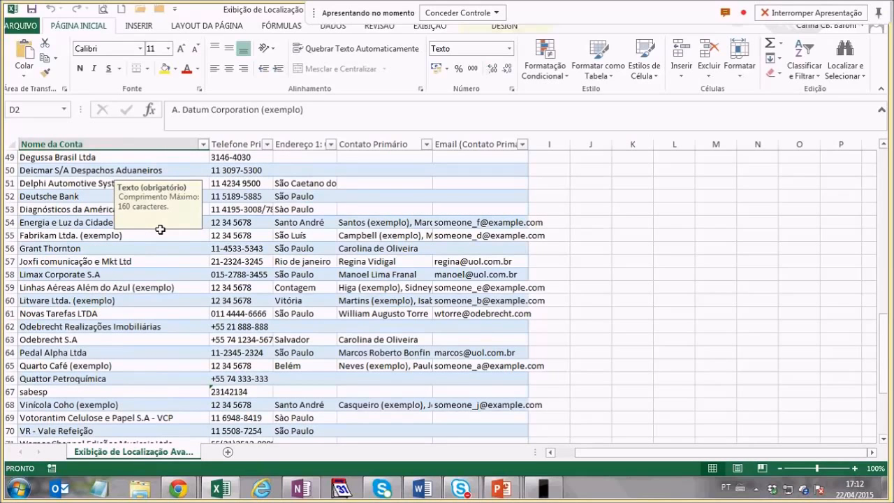
scroll(160, 229, "up", 4)
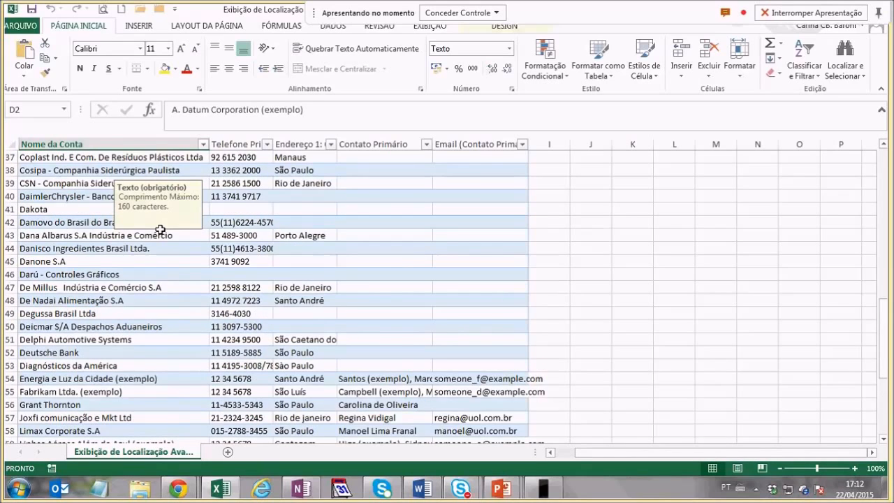